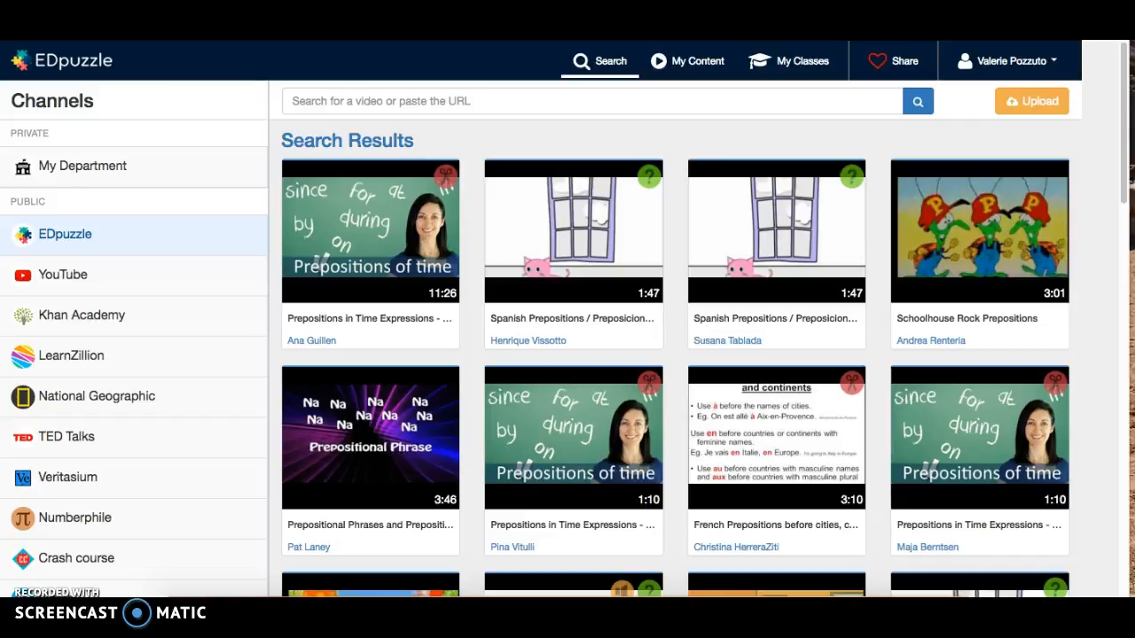
{"action": "left_click", "coordinate": [615, 62]}
{"action": "left_click", "coordinate": [613, 72]}
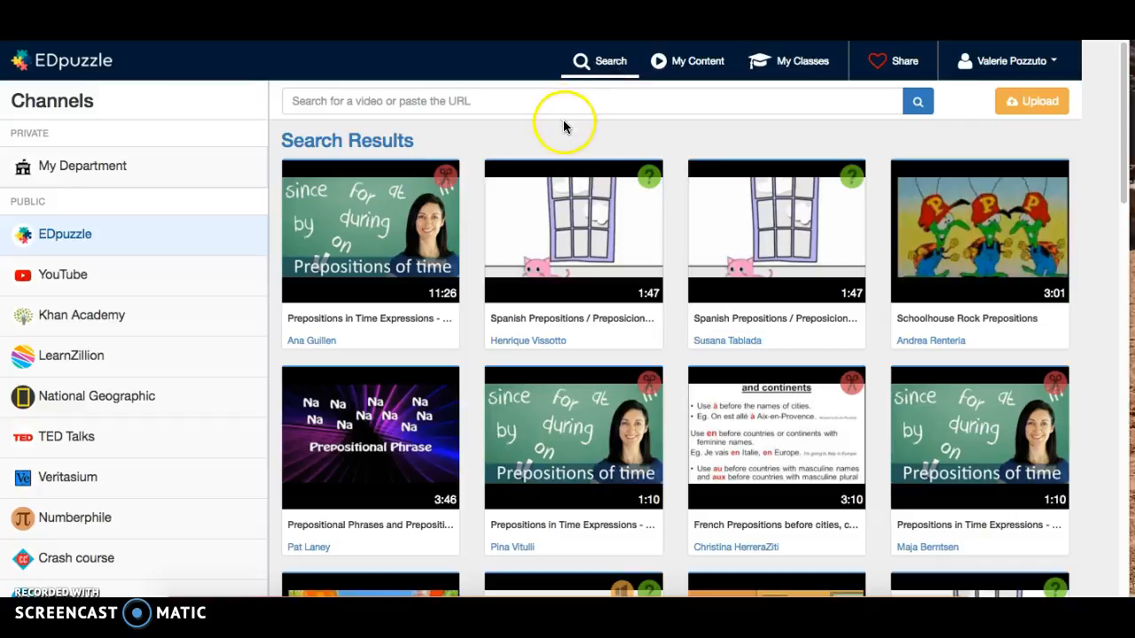
{"action": "left_click", "coordinate": [580, 111]}
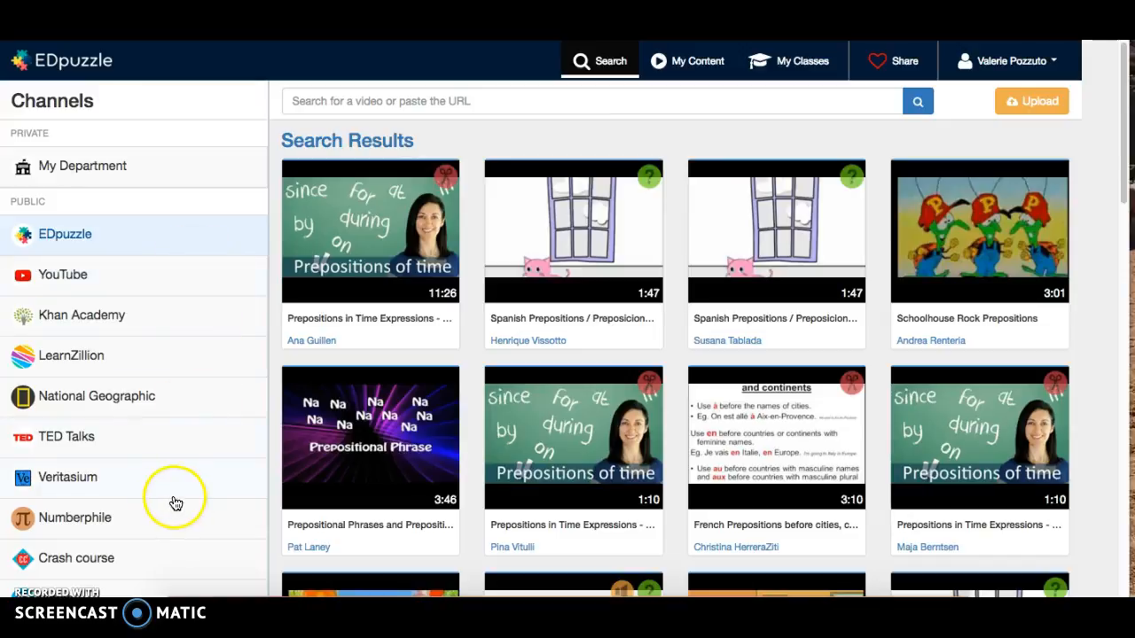
{"action": "scroll", "coordinate": [207, 255], "scroll_direction": "down", "scroll_amount": 1}
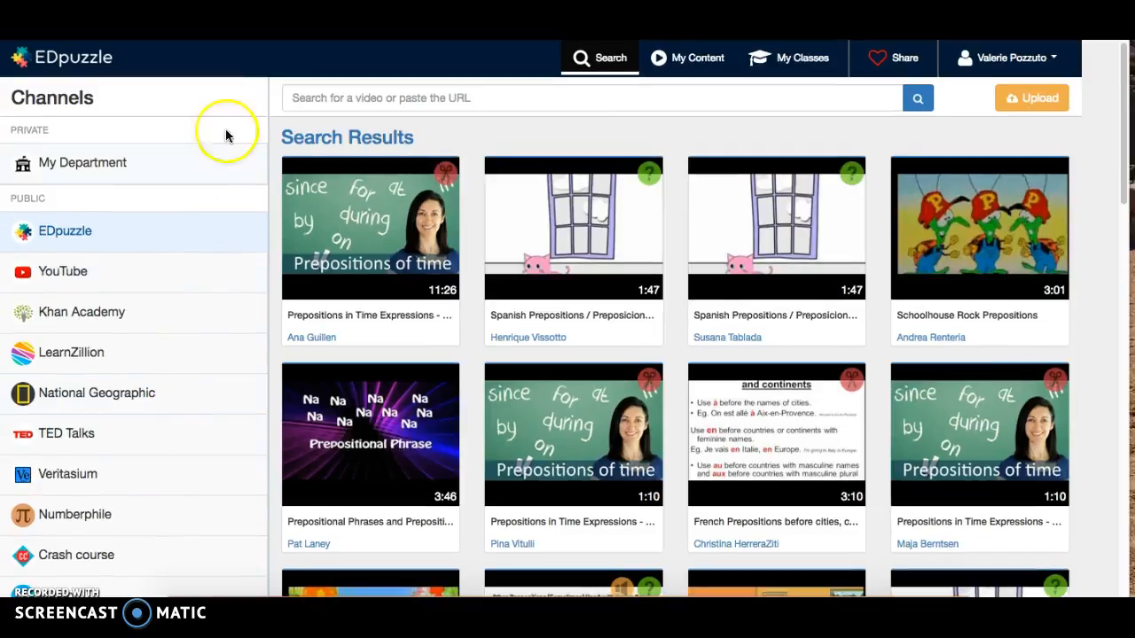
Switch to the YouTube page of "What are Prepositions? English Grammar for Beginners" and copy the video's URL.
{"action": "left_click", "coordinate": [168, 3]}
{"action": "right_click", "coordinate": [252, 9]}
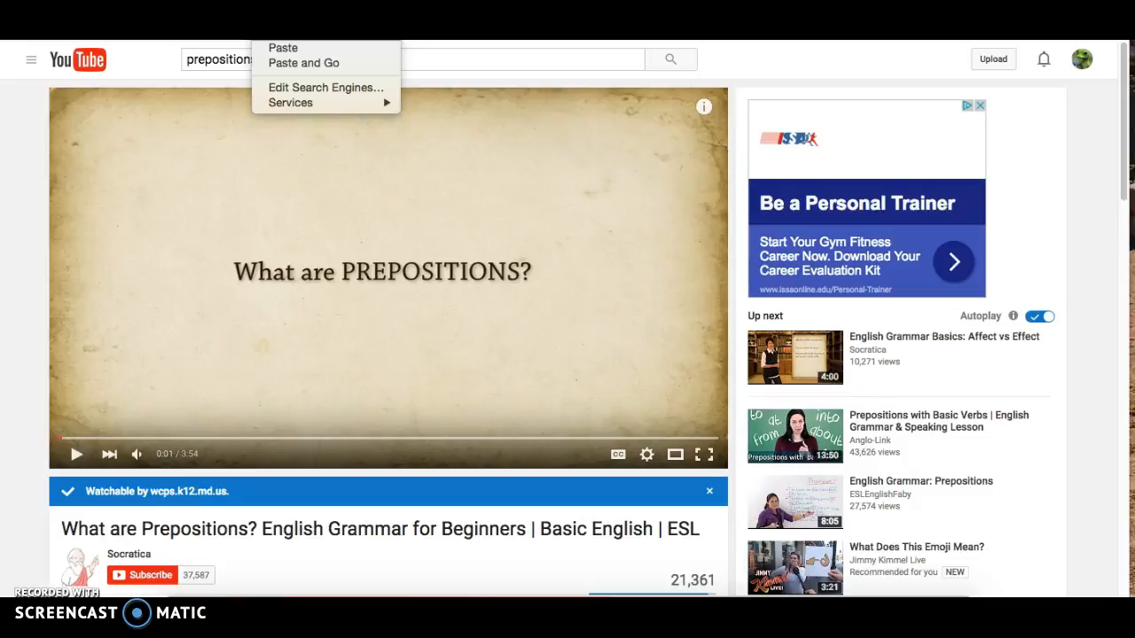
{"action": "left_click", "coordinate": [283, 34]}
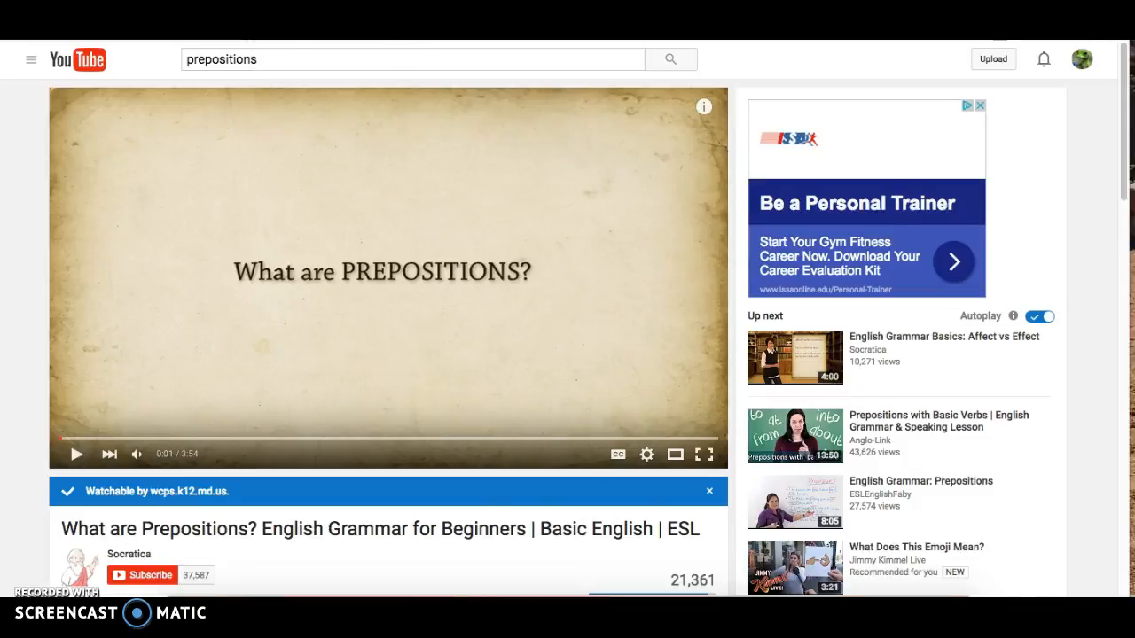
Return to EDpuzzle, choose the YouTube channel and look up the video by its copied URL.
{"action": "left_click", "coordinate": [133, 9]}
{"action": "left_click", "coordinate": [125, 292]}
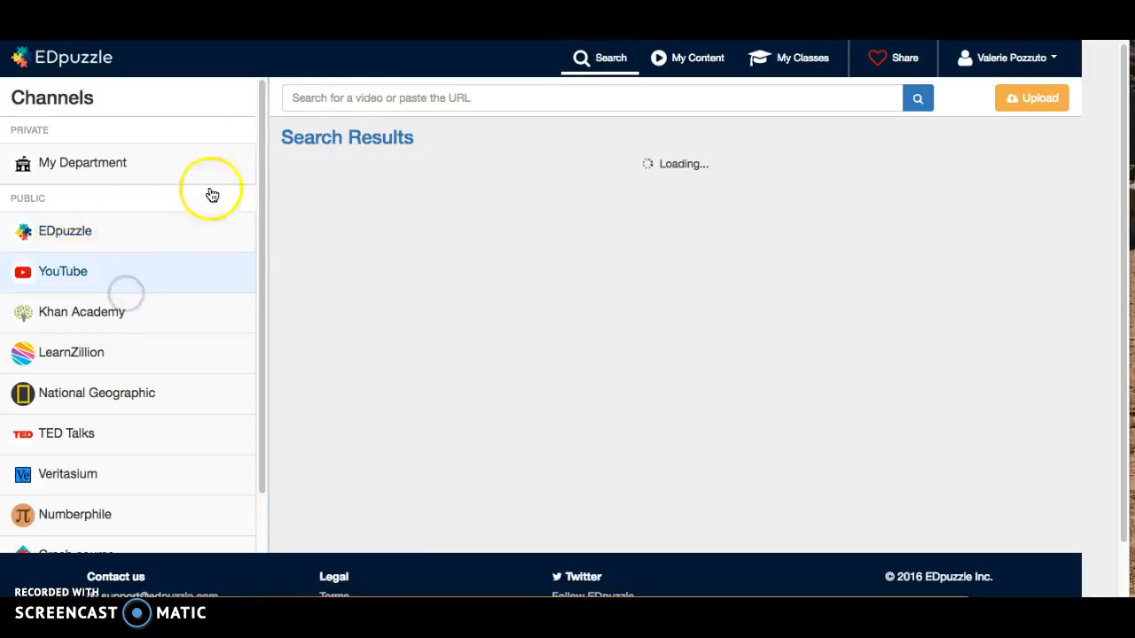
{"action": "left_click", "coordinate": [349, 96]}
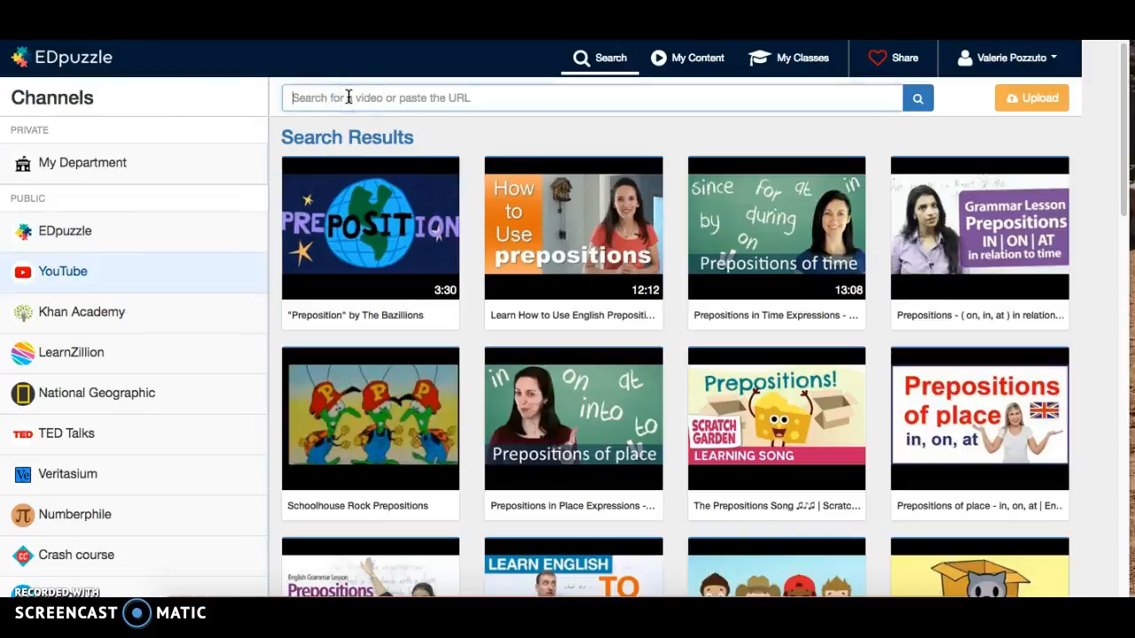
{"action": "type", "text": "https://www.youtube.com/watch?v=b_U39TtQEll"}
{"action": "left_click", "coordinate": [919, 95]}
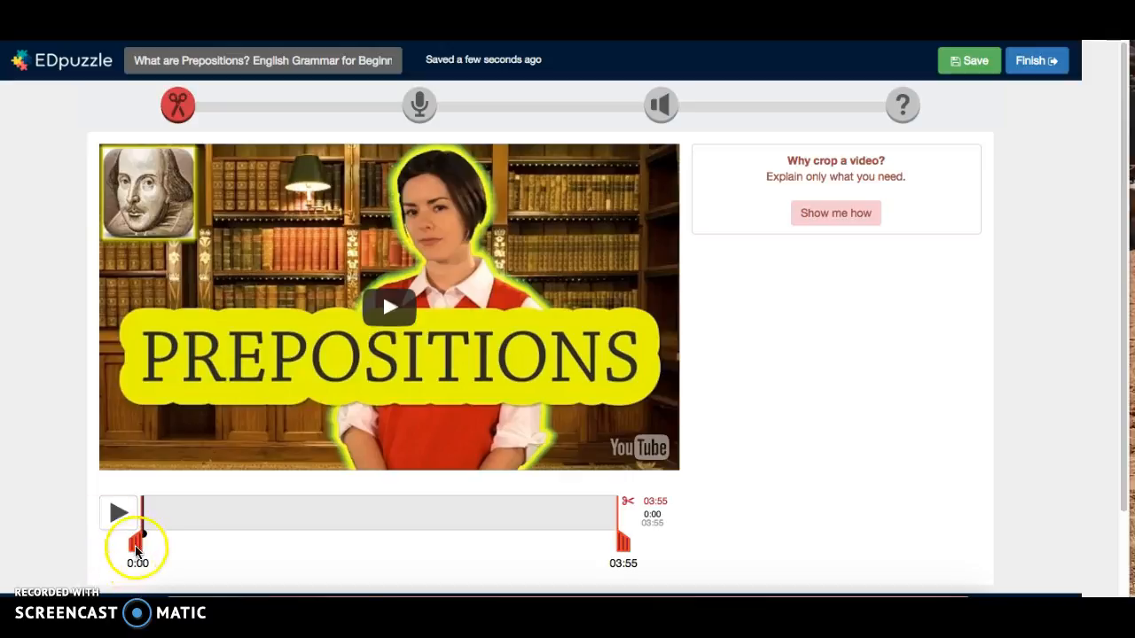
Crop the prepositions video to start at 0:05 and end at 01:20, and preview the kept section.
{"action": "left_click_drag", "start_coordinate": [136, 548], "coordinate": [149, 549]}
{"action": "left_click", "coordinate": [392, 301]}
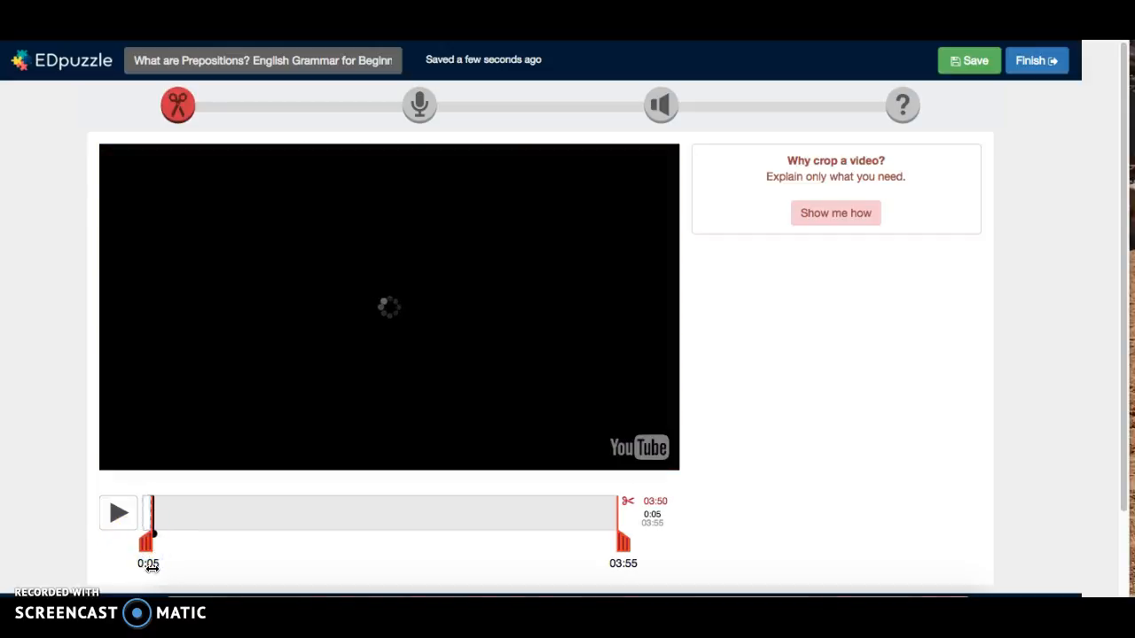
{"action": "left_click", "coordinate": [121, 516]}
{"action": "left_click_drag", "start_coordinate": [623, 545], "coordinate": [311, 545]}
{"action": "left_click", "coordinate": [154, 513]}
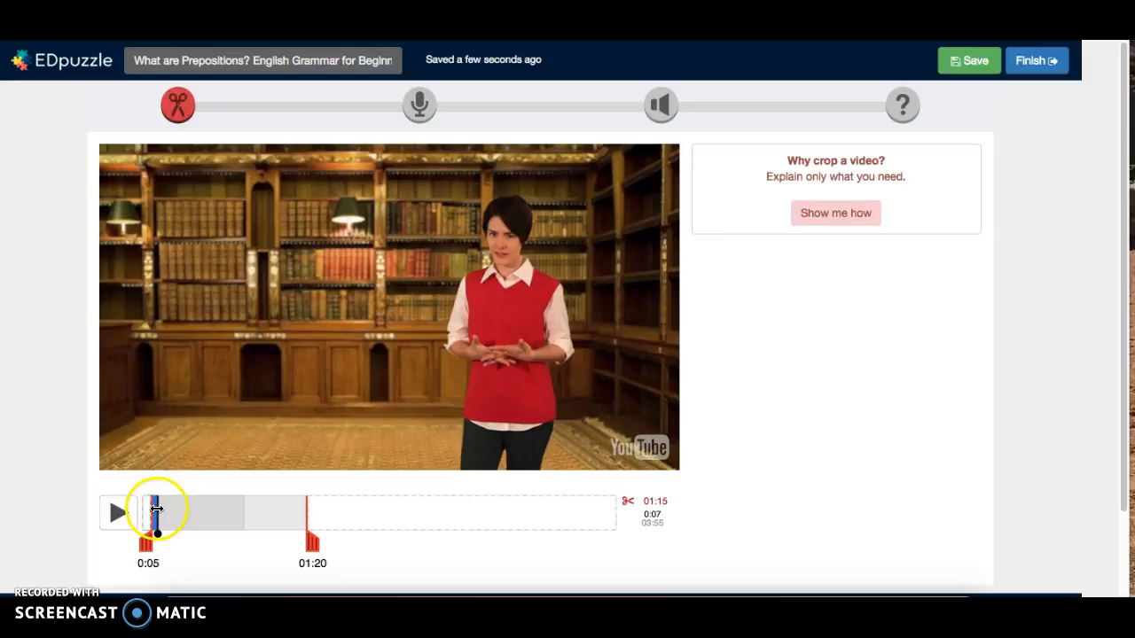
{"action": "left_click_drag", "start_coordinate": [157, 509], "coordinate": [297, 519]}
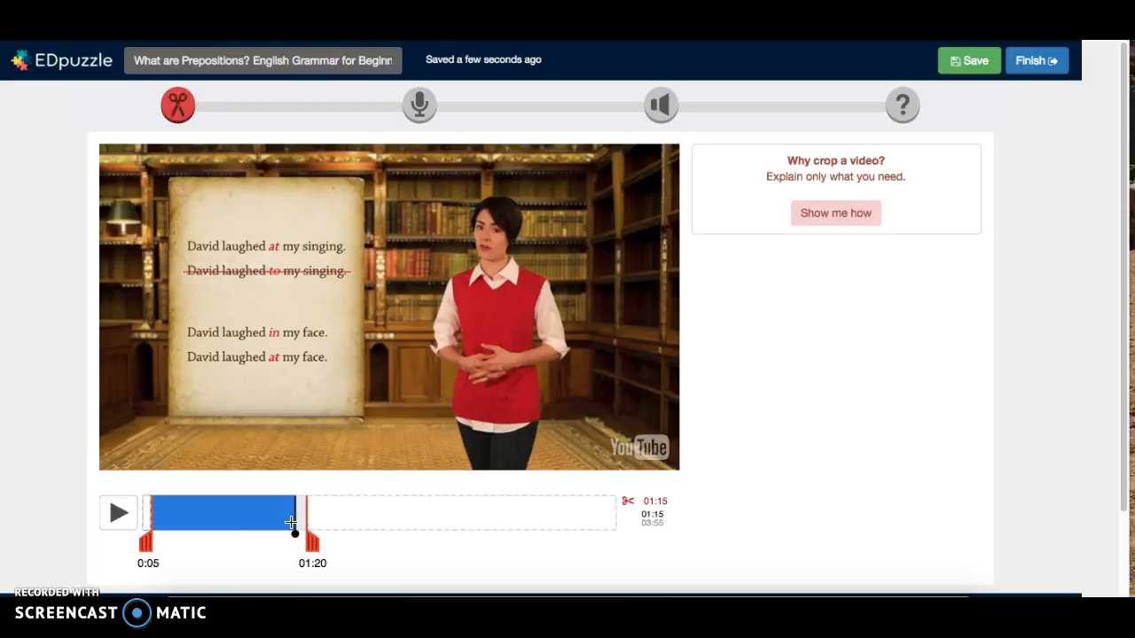
Go to the audio track stage and read the guidance on recording over the whole video.
{"action": "left_click", "coordinate": [425, 102]}
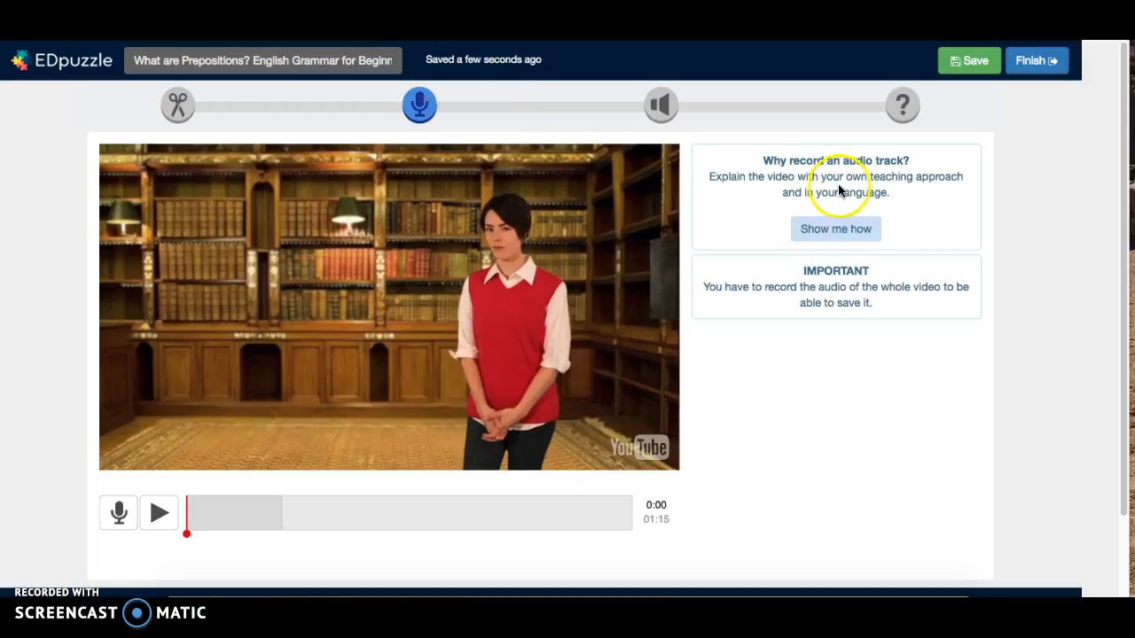
{"action": "left_click_drag", "start_coordinate": [847, 176], "coordinate": [961, 177]}
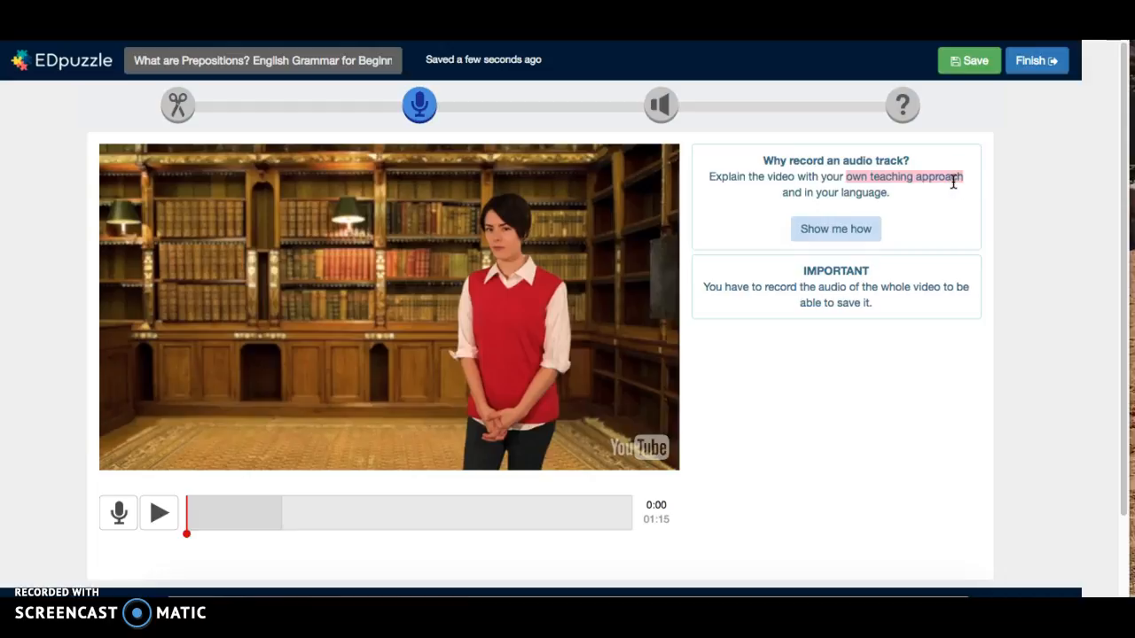
{"action": "left_click_drag", "start_coordinate": [945, 180], "coordinate": [795, 287]}
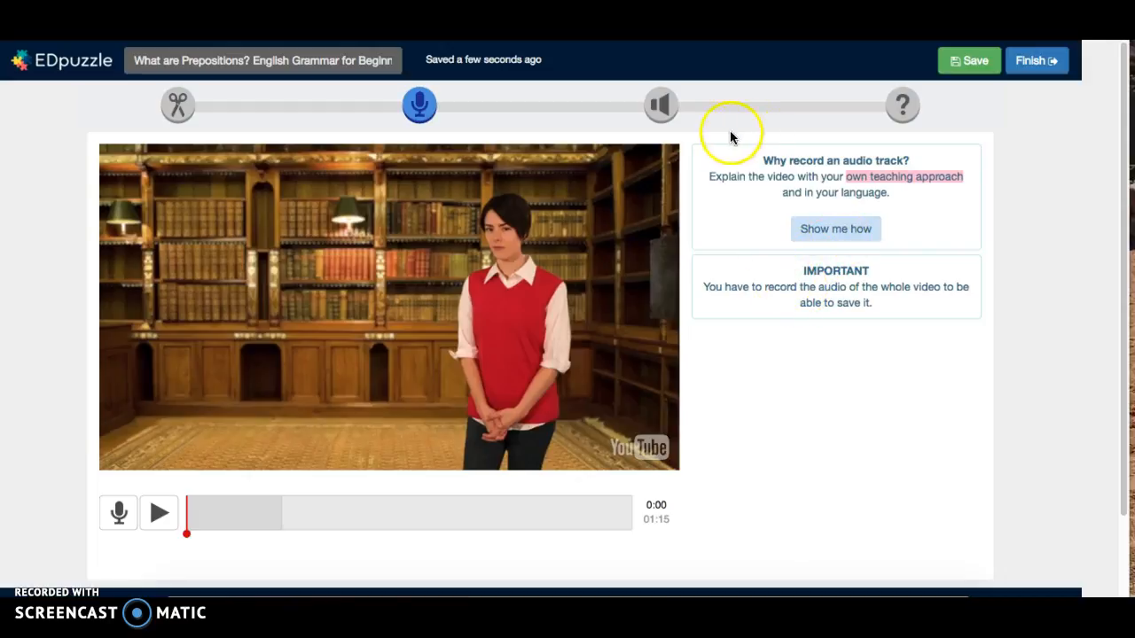
Go to the audio notes stage, read its guidance and record an audio note at 0:12 in the video.
{"action": "left_click", "coordinate": [663, 108]}
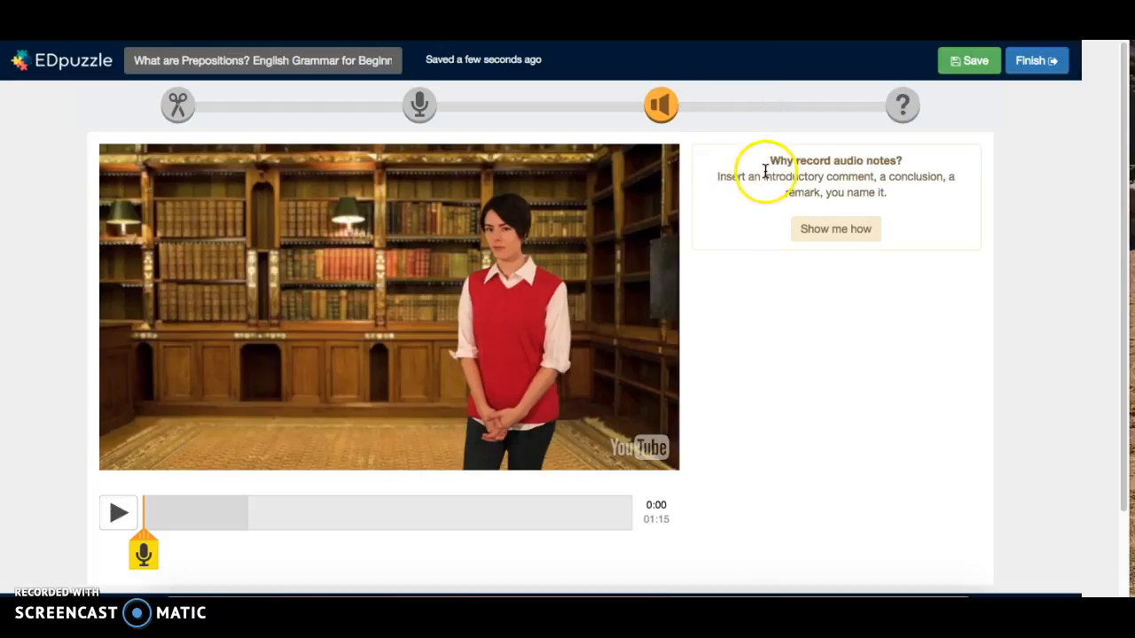
{"action": "left_click_drag", "start_coordinate": [770, 178], "coordinate": [876, 180]}
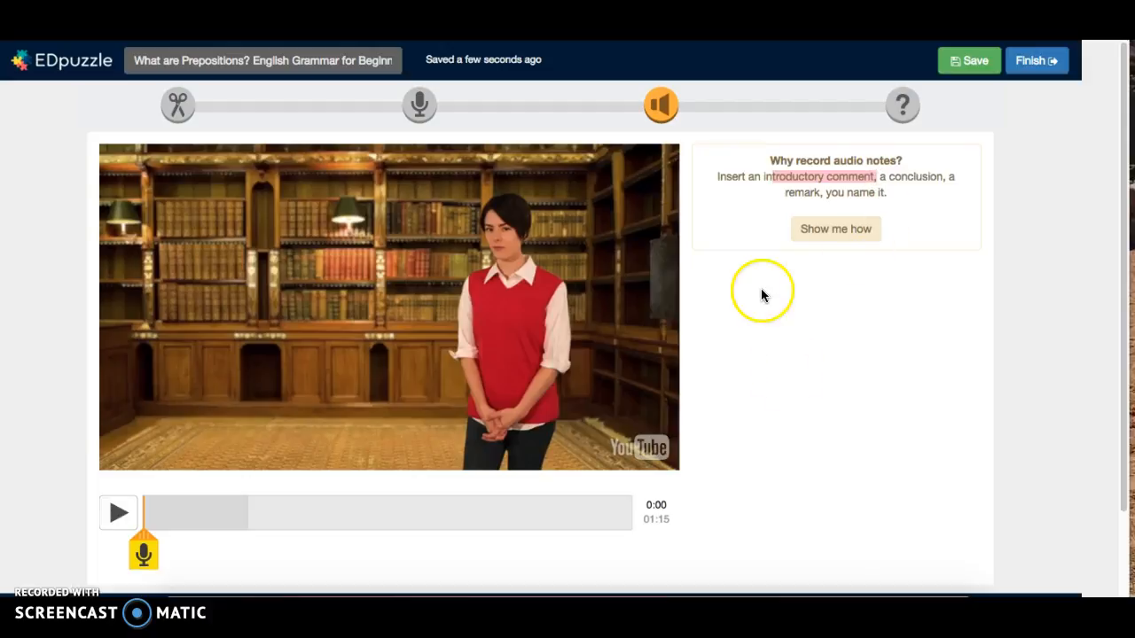
{"action": "left_click_drag", "start_coordinate": [143, 544], "coordinate": [224, 538]}
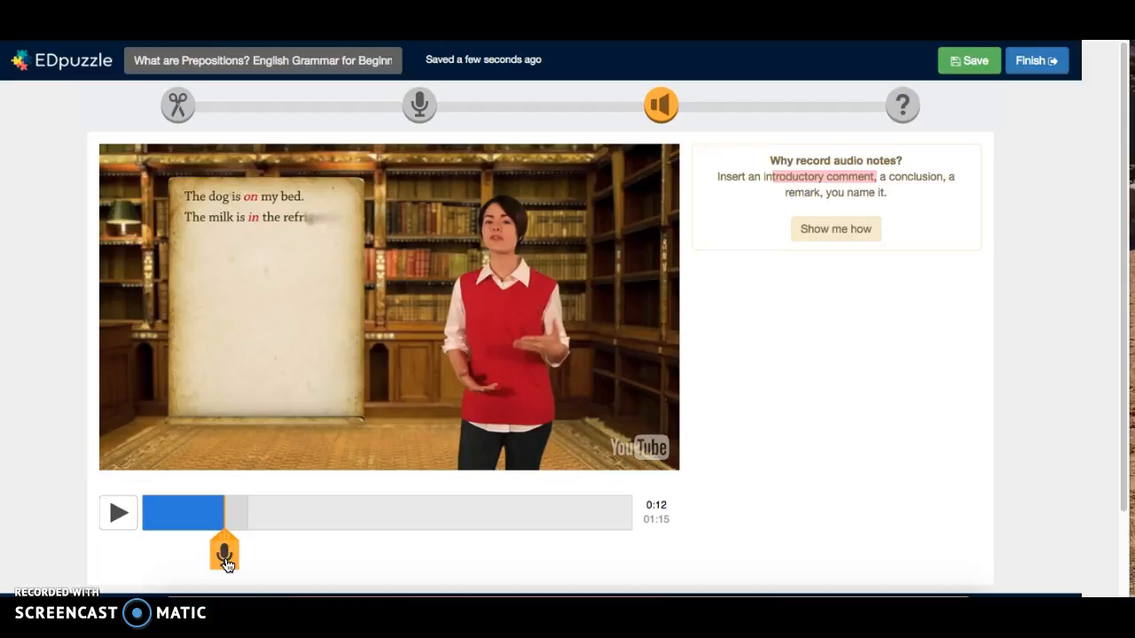
{"action": "left_click", "coordinate": [225, 559]}
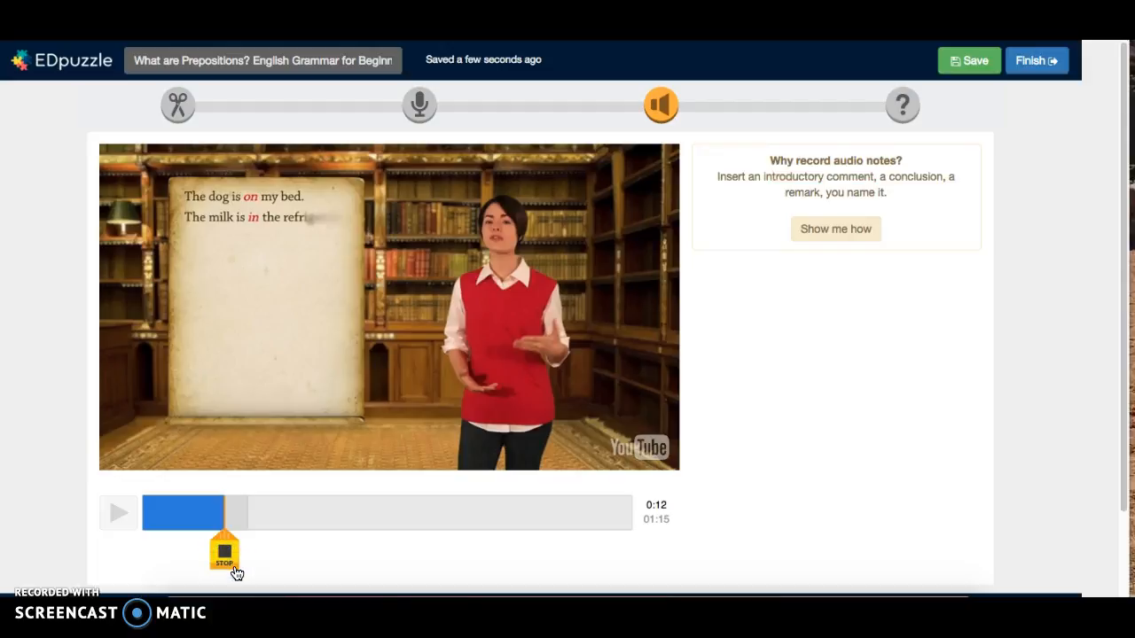
{"action": "left_click", "coordinate": [227, 557]}
{"action": "left_click", "coordinate": [231, 515]}
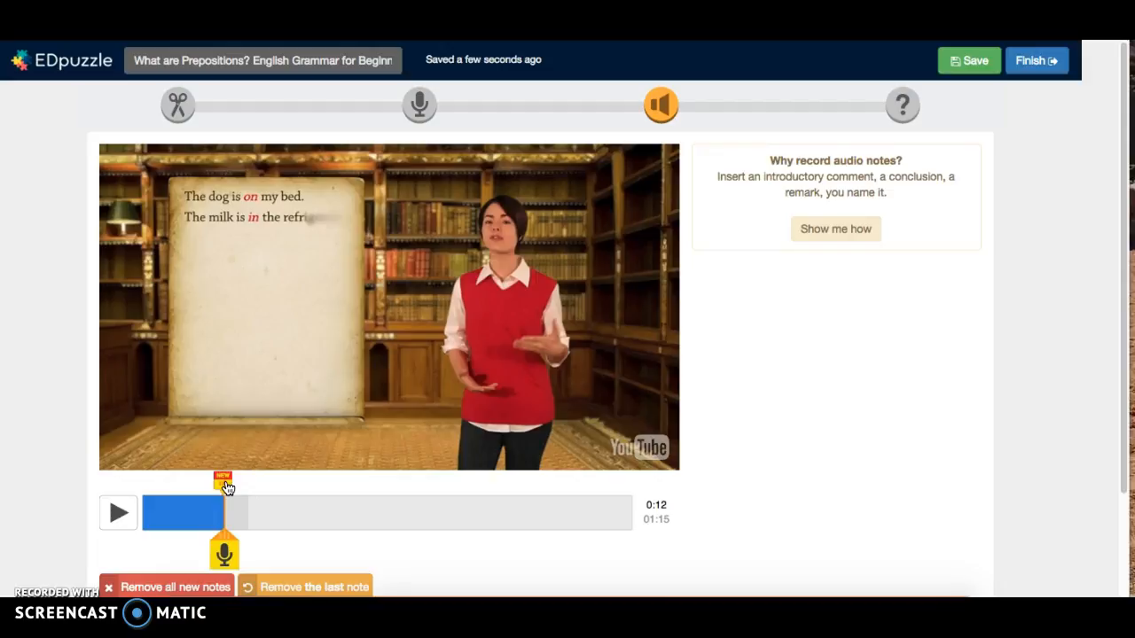
Record a second audio note at 0:36 in the video.
{"action": "left_click_drag", "start_coordinate": [225, 512], "coordinate": [379, 510]}
{"action": "left_click", "coordinate": [379, 554]}
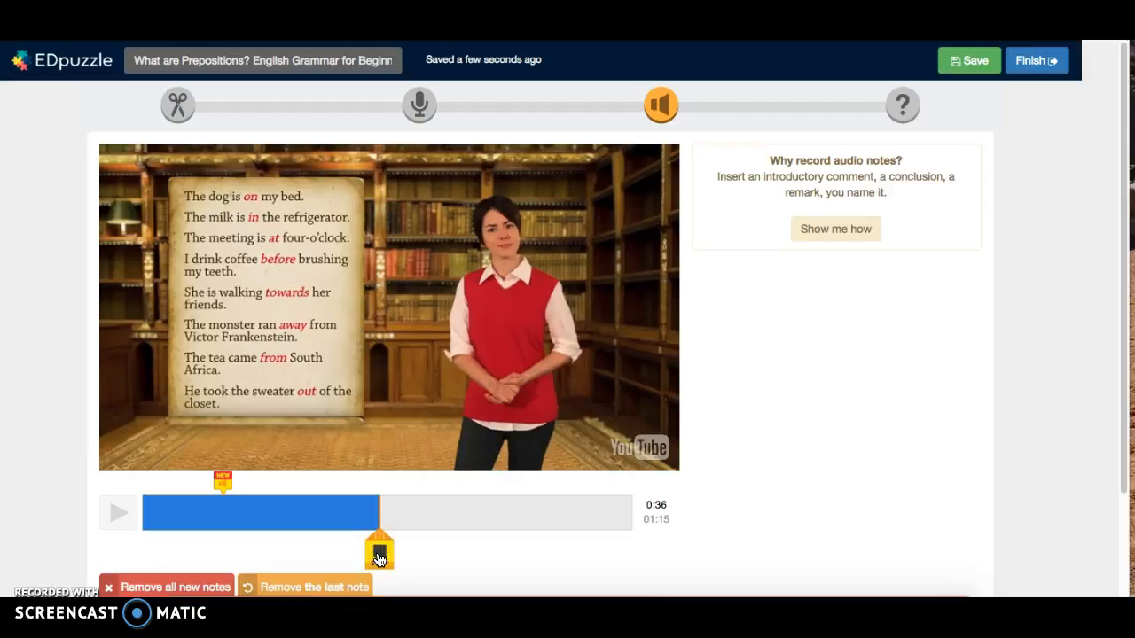
{"action": "left_click", "coordinate": [379, 553]}
{"action": "left_click", "coordinate": [377, 482]}
{"action": "left_click", "coordinate": [380, 486]}
{"action": "left_click", "coordinate": [381, 491]}
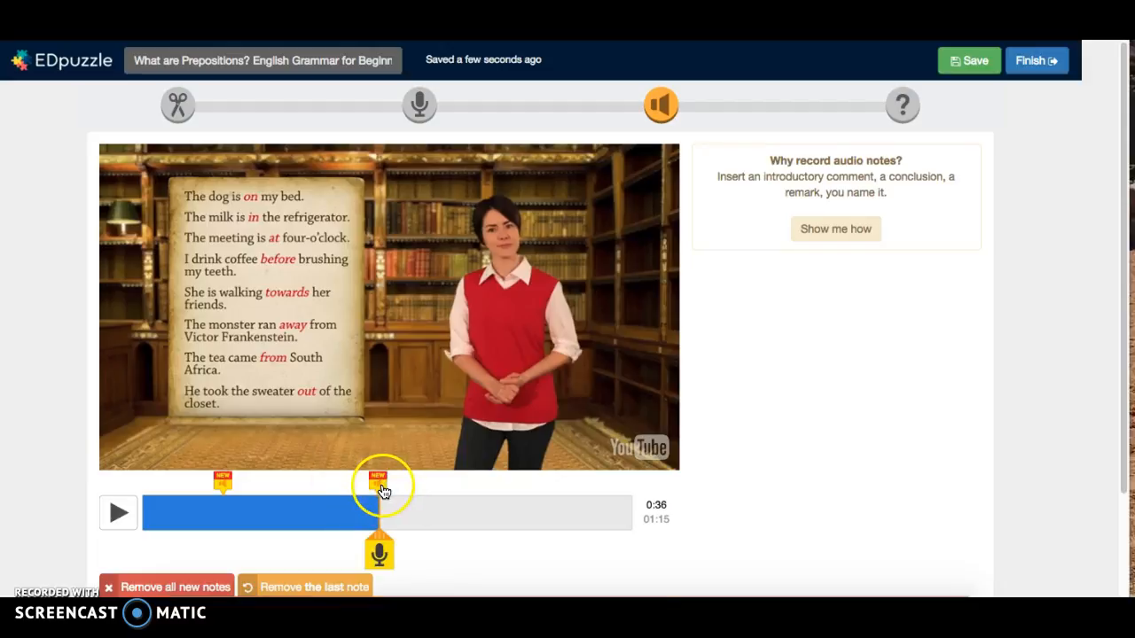
Add and save an open-ended quiz question at 0:24 reading "Ask your open ended question?".
{"action": "left_click", "coordinate": [896, 118]}
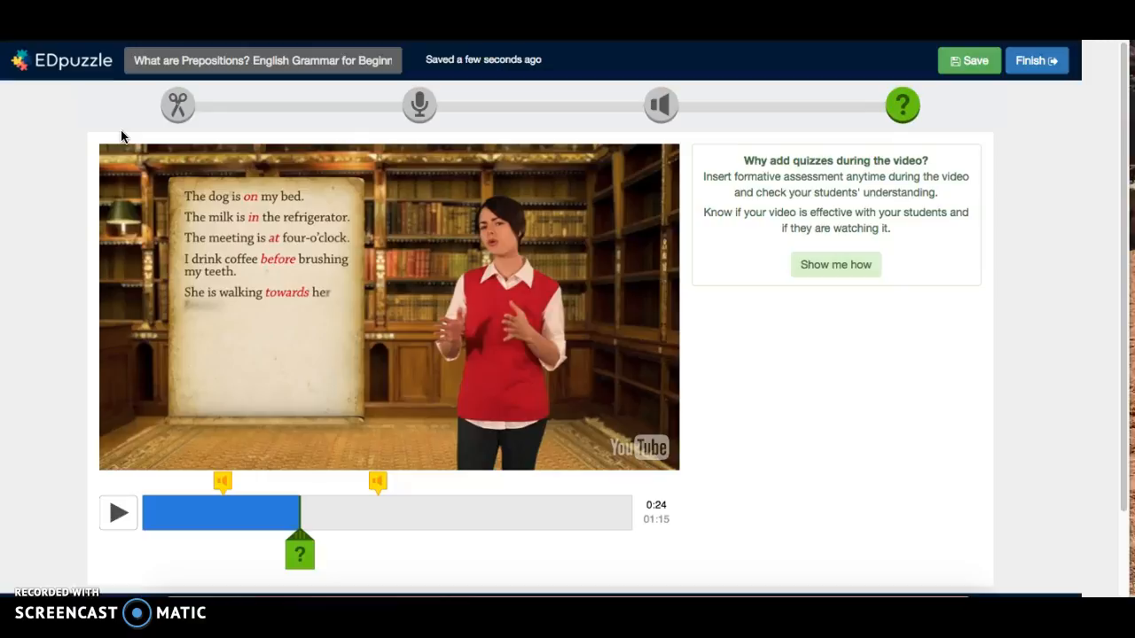
{"action": "left_click", "coordinate": [302, 559]}
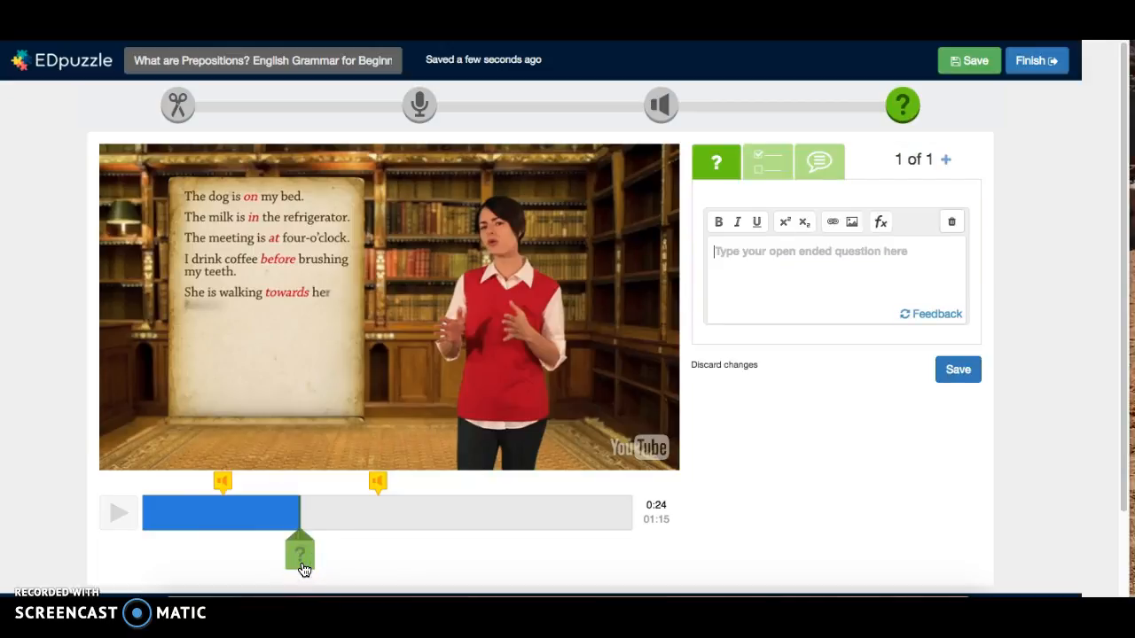
{"action": "left_click", "coordinate": [766, 169]}
{"action": "left_click", "coordinate": [819, 175]}
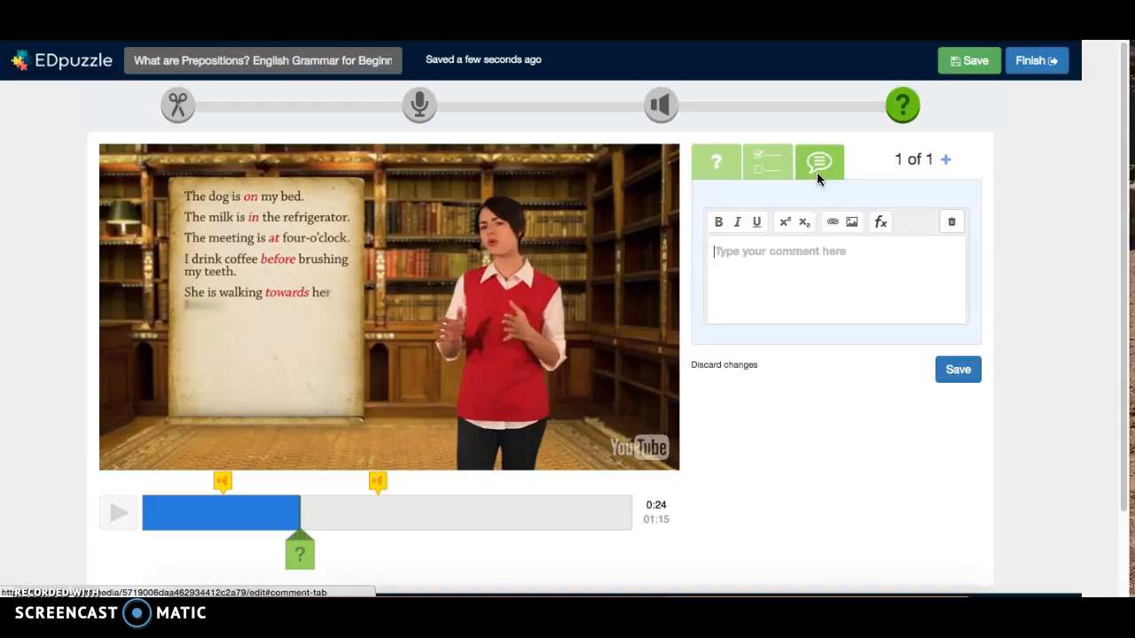
{"action": "left_click", "coordinate": [710, 165]}
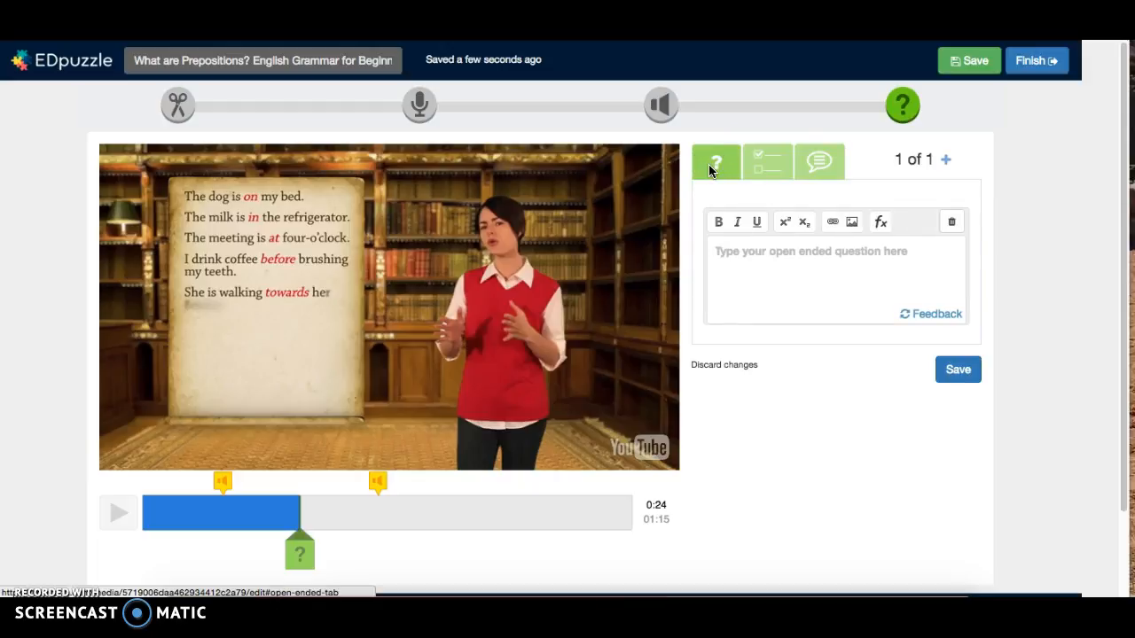
{"action": "type", "text": "Ask your open ended question?"}
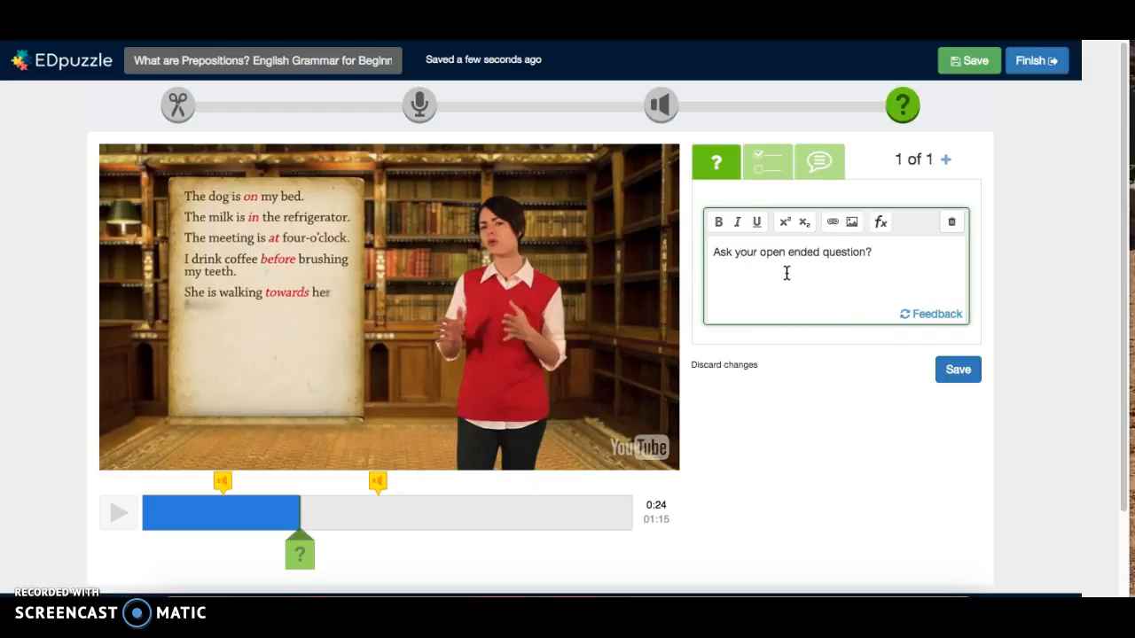
{"action": "left_click", "coordinate": [949, 367]}
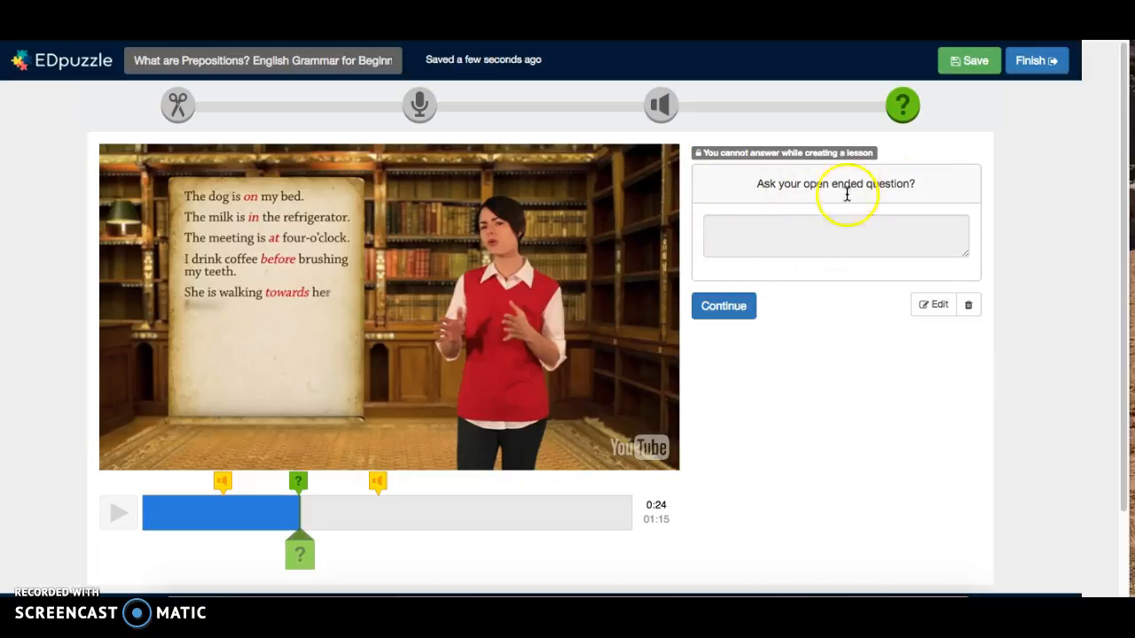
{"action": "left_click", "coordinate": [745, 313]}
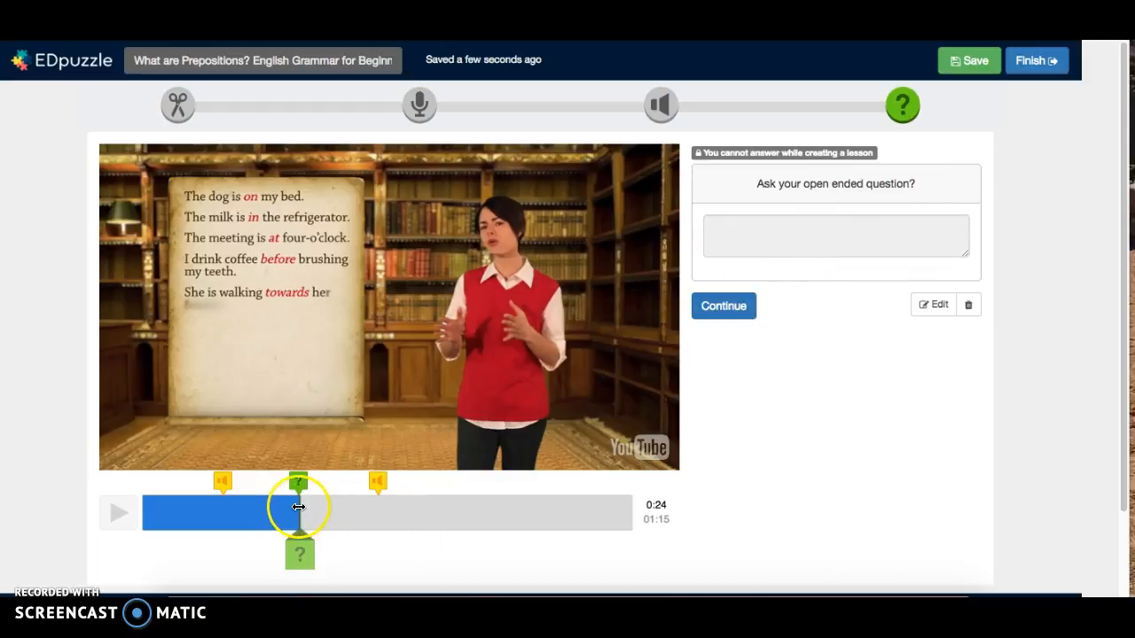
Add a multiple-choice quiz question at 0:54 in the video with the text "Ask your question?".
{"action": "left_click_drag", "start_coordinate": [298, 506], "coordinate": [494, 505]}
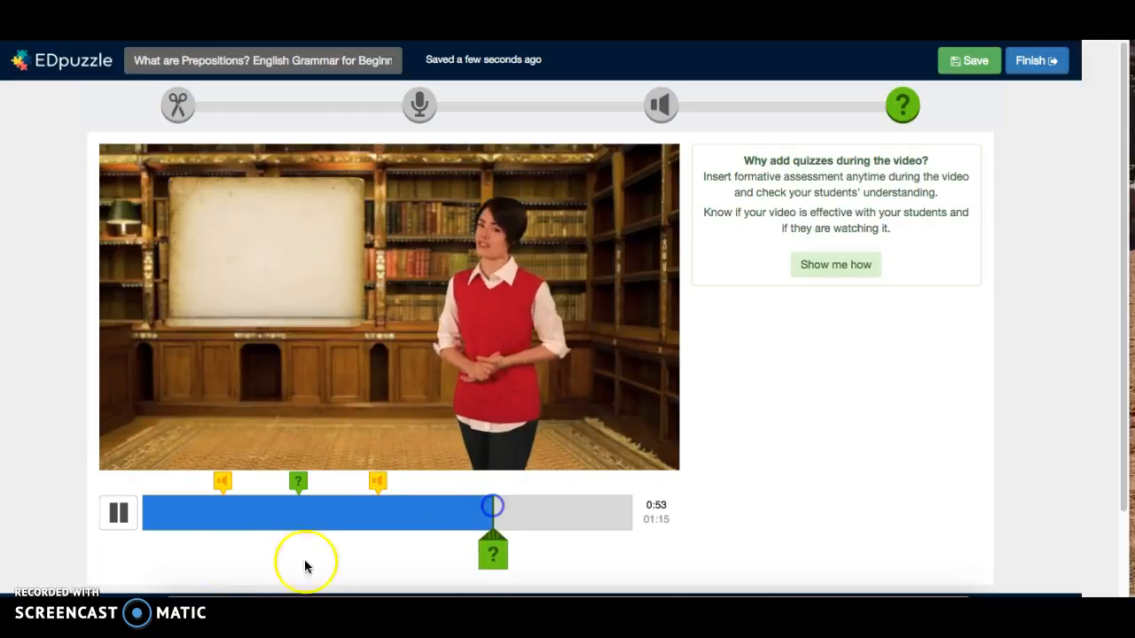
{"action": "left_click", "coordinate": [116, 514]}
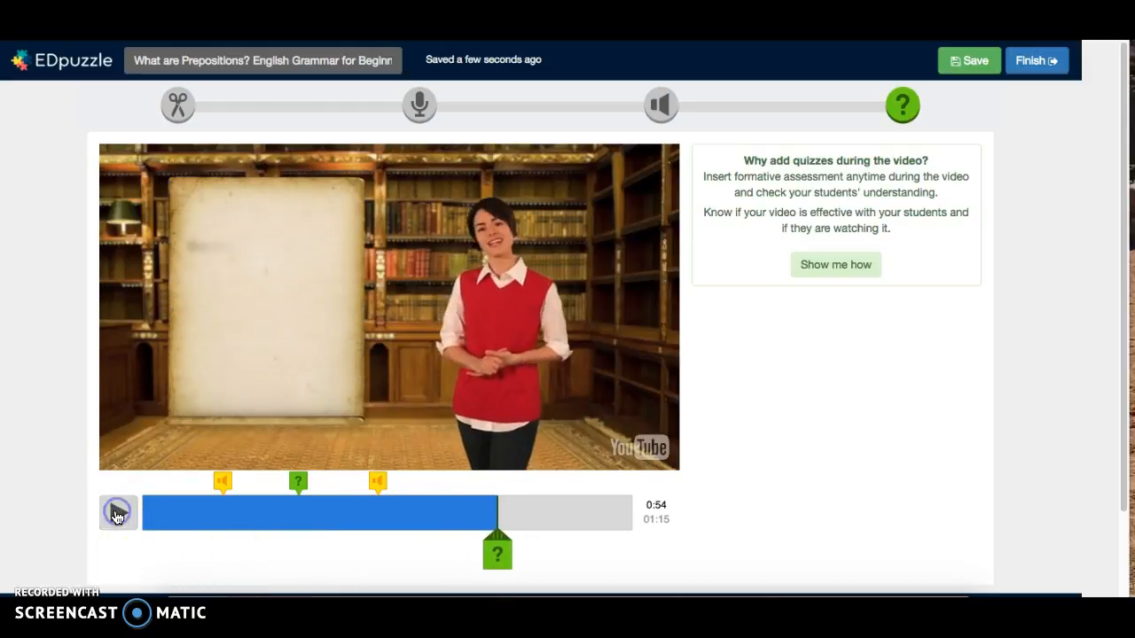
{"action": "left_click", "coordinate": [506, 556]}
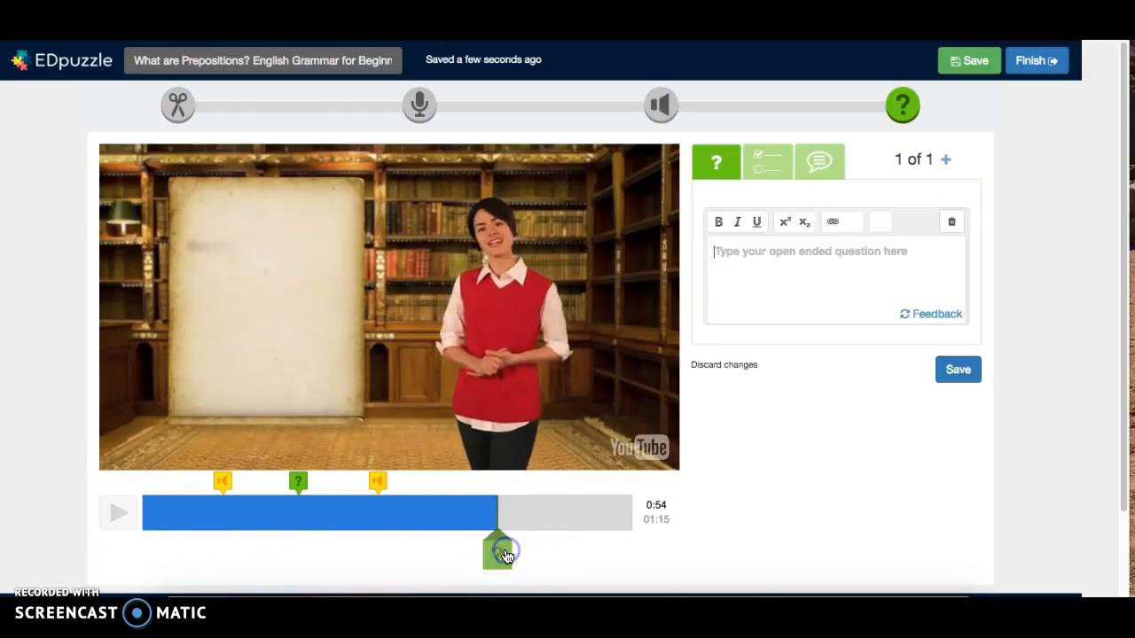
{"action": "left_click", "coordinate": [778, 162]}
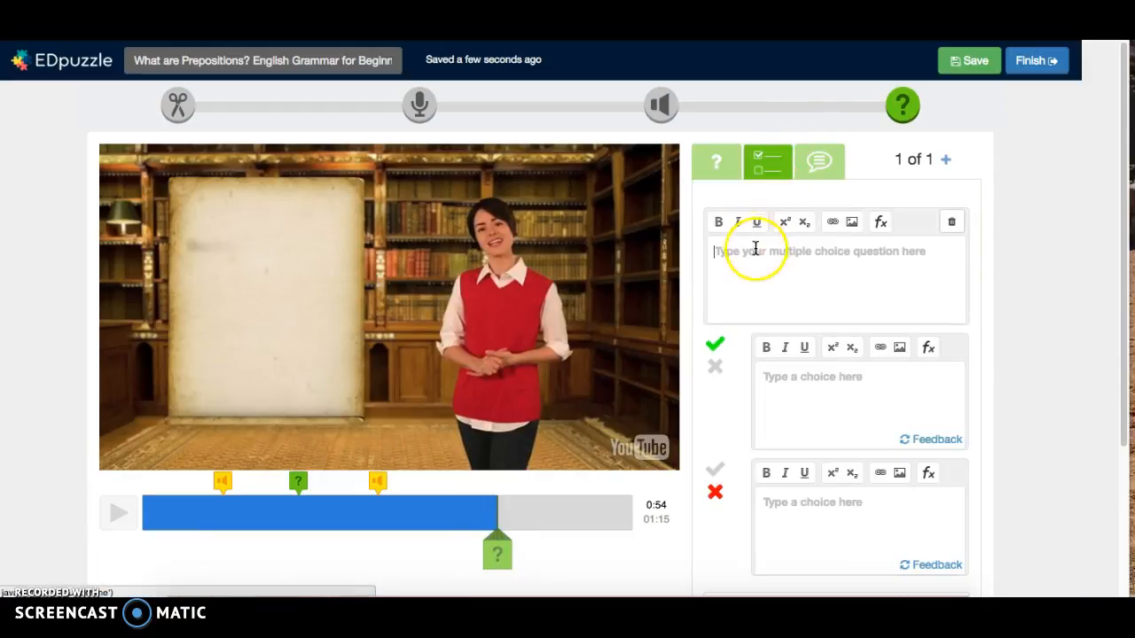
{"action": "left_click", "coordinate": [757, 265]}
{"action": "type", "text": "Ask your"}
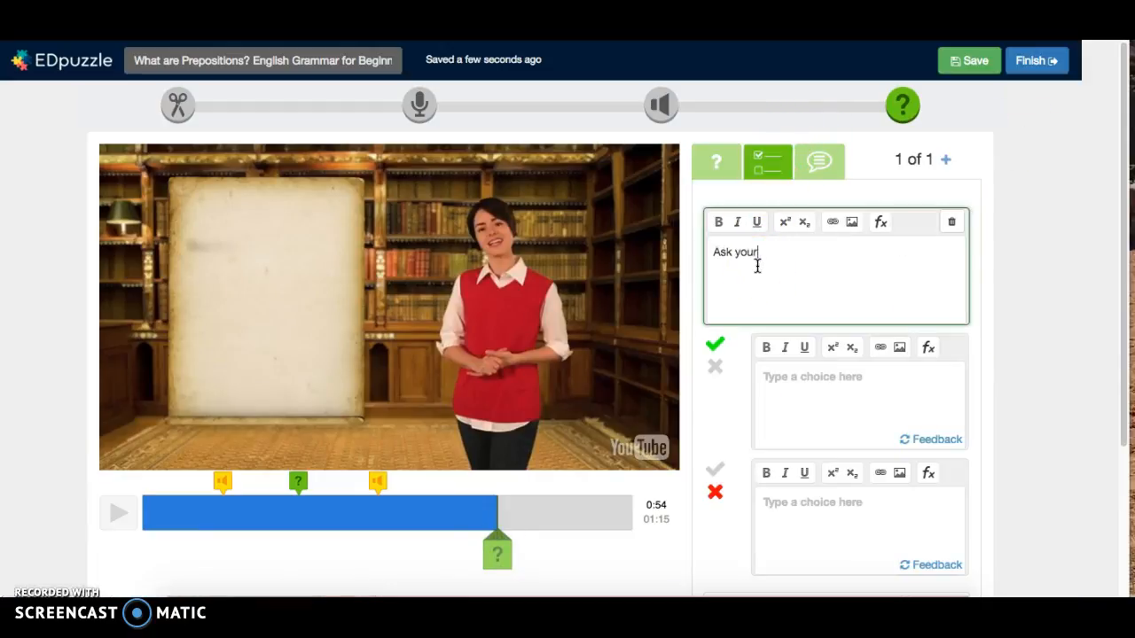
{"action": "type", "text": " question?"}
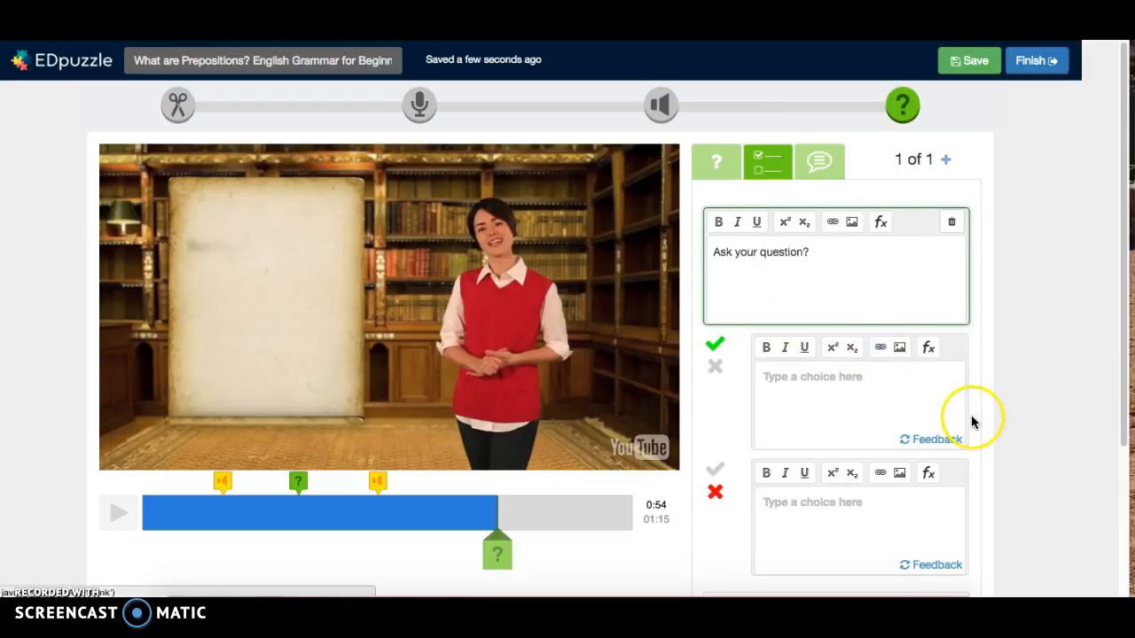
Enter "True" and "False" as the two answer choices of the multiple-choice question.
{"action": "left_click_drag", "start_coordinate": [1123, 333], "coordinate": [1117, 387]}
{"action": "left_click", "coordinate": [790, 302]}
{"action": "type", "text": "Tru"}
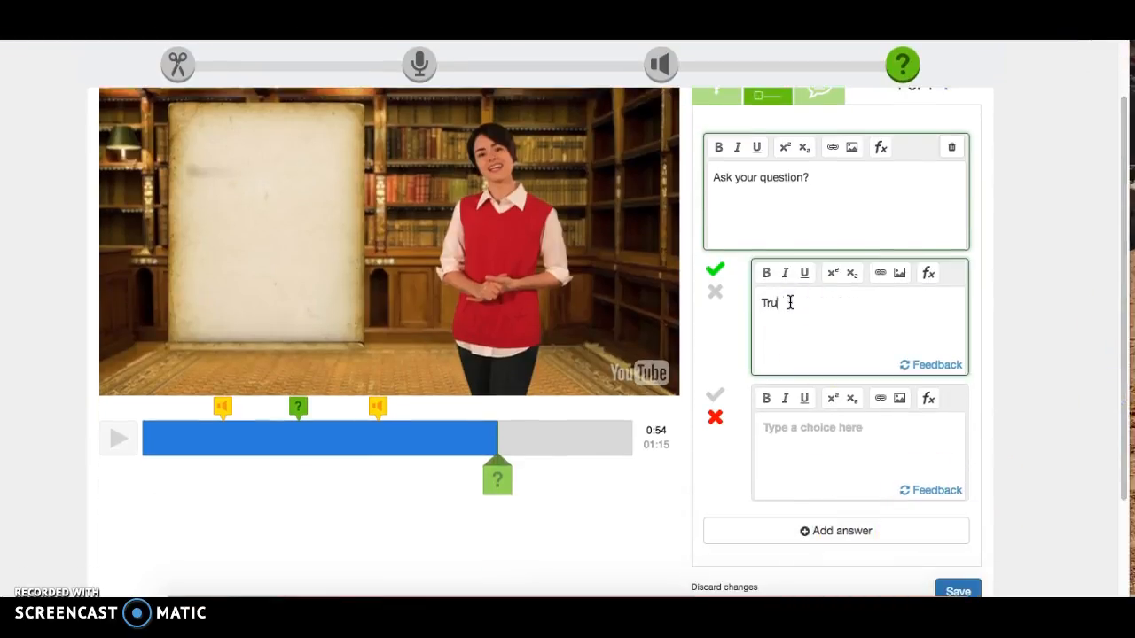
{"action": "type", "text": "False"}
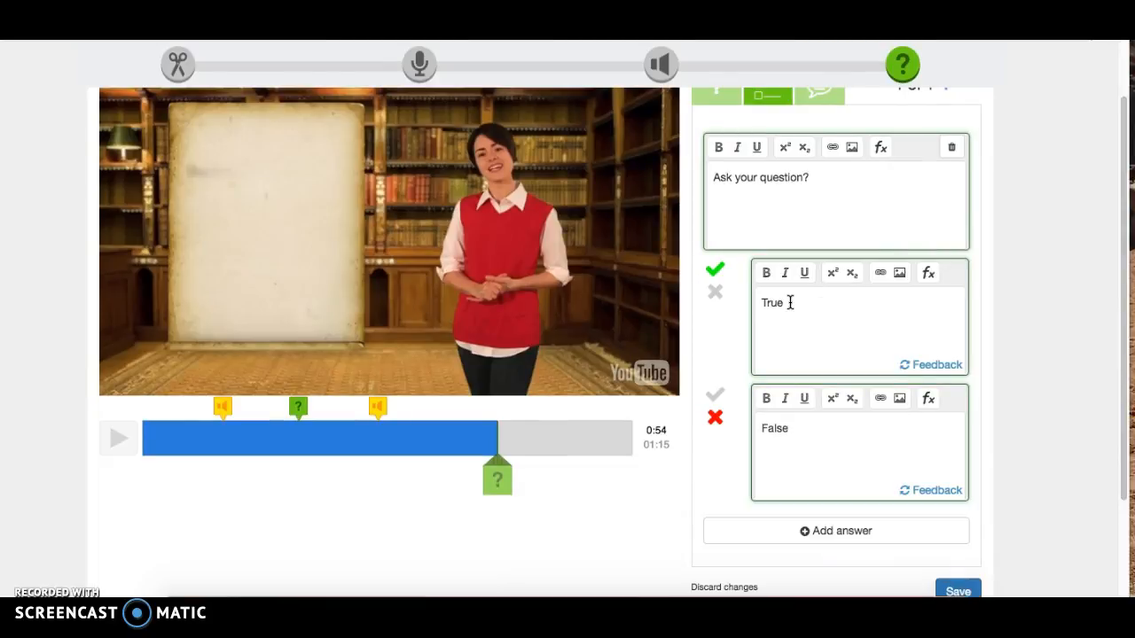
Add the feedback "Yes! This is correct because..." to the True choice and check it against the answer text.
{"action": "left_click", "coordinate": [816, 317]}
{"action": "left_click", "coordinate": [922, 367]}
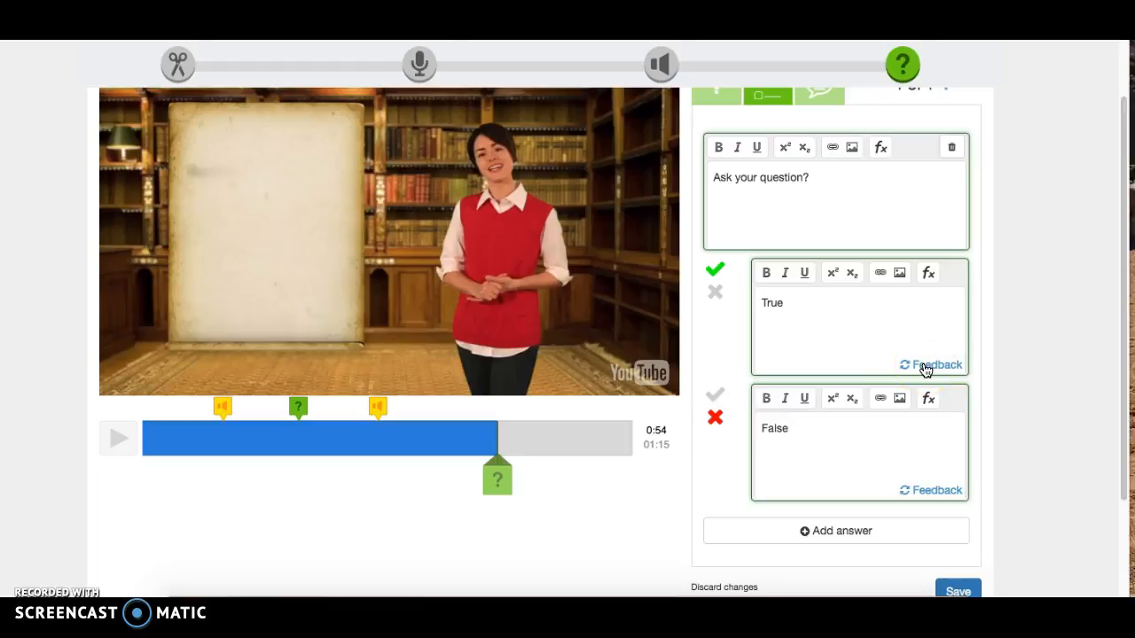
{"action": "left_click", "coordinate": [925, 369]}
{"action": "left_click", "coordinate": [909, 310]}
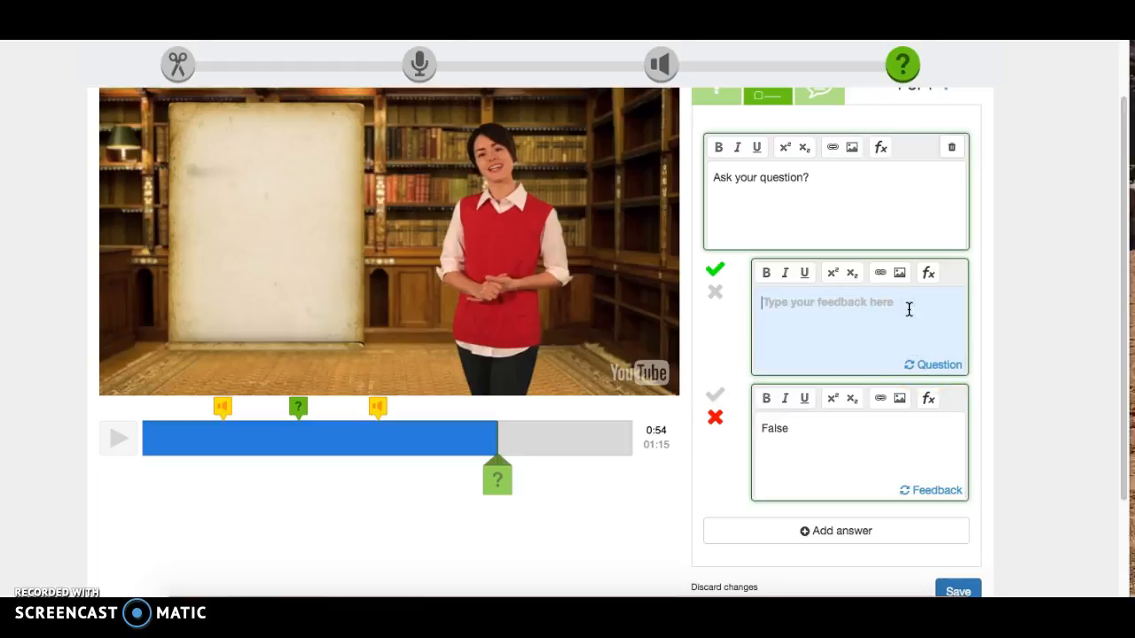
{"action": "type", "text": "Yes! This is correct because..."}
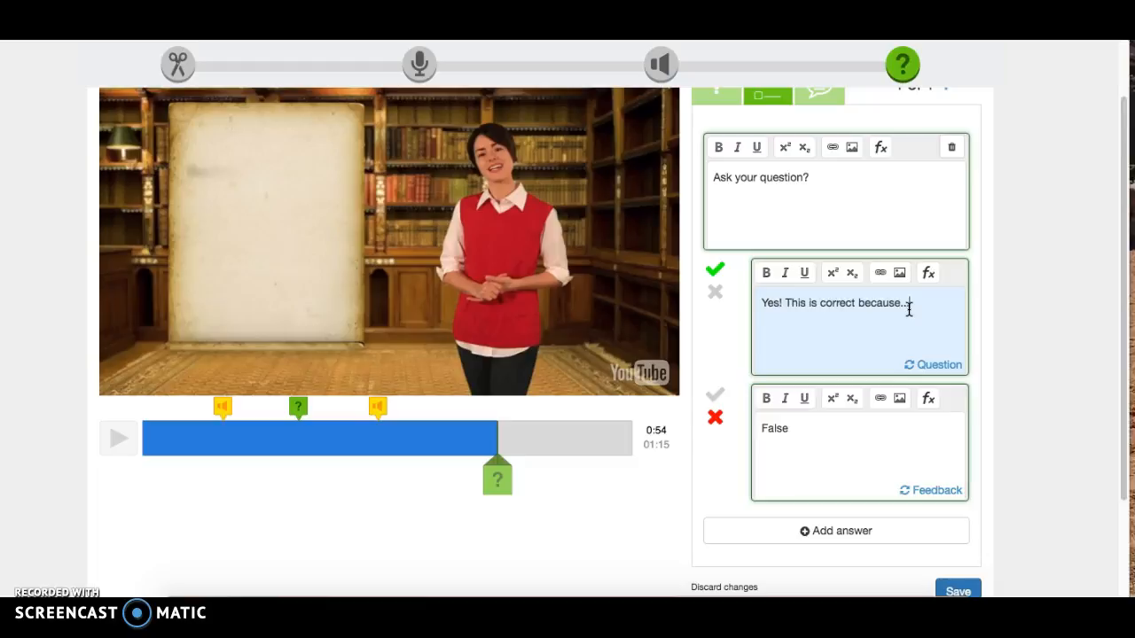
{"action": "left_click", "coordinate": [931, 366]}
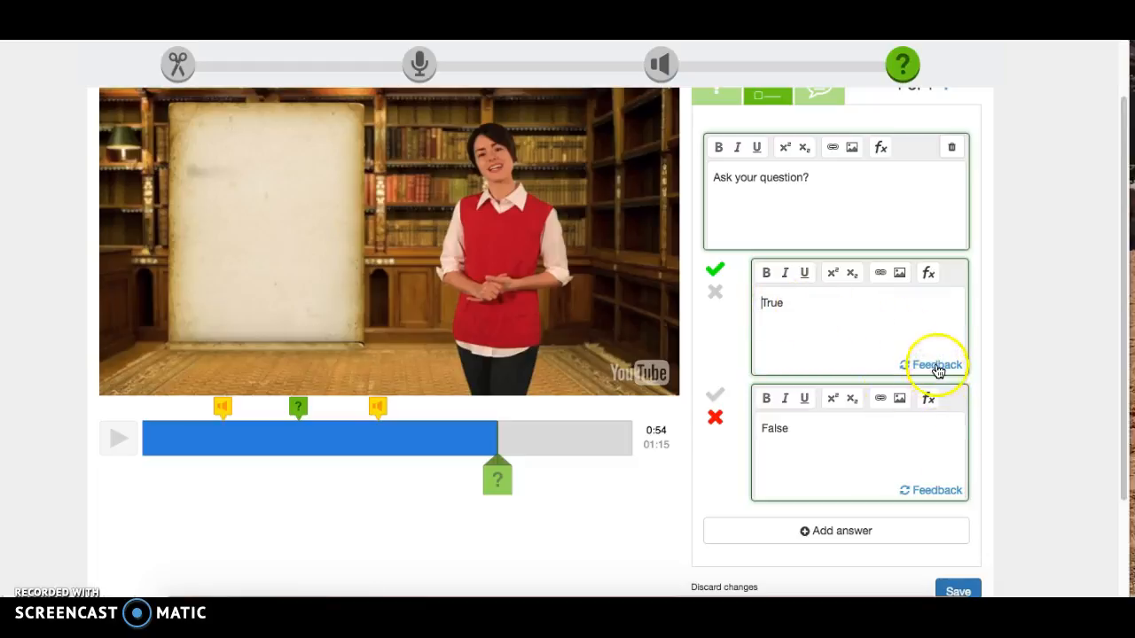
{"action": "left_click", "coordinate": [936, 366]}
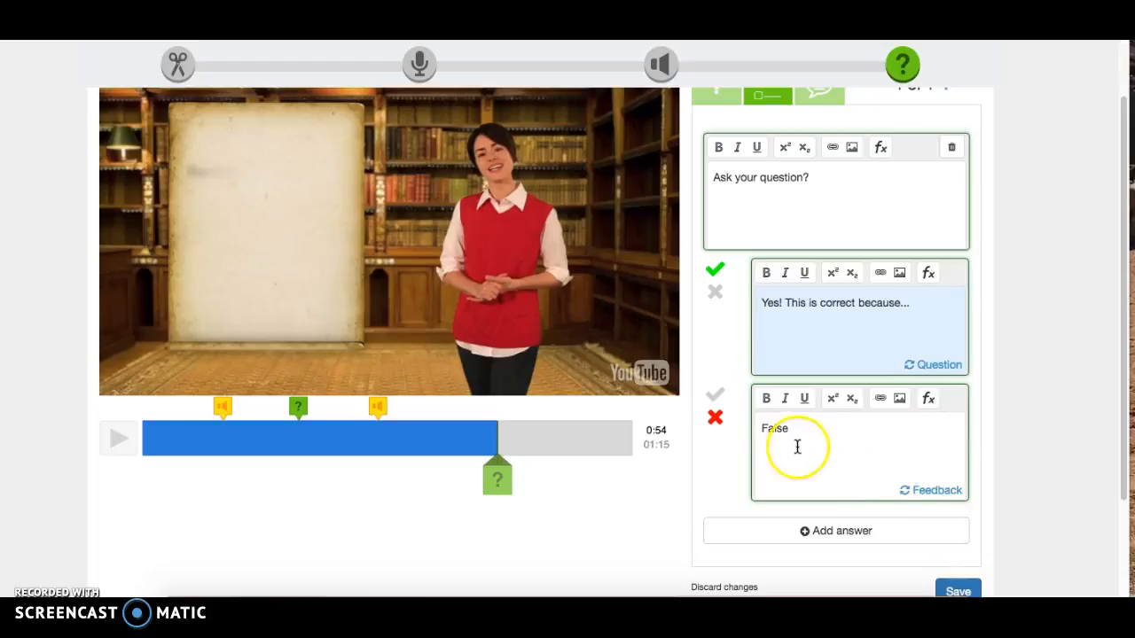
Add the feedback "Explain" to the False choice and return that choice to its answer text.
{"action": "left_click", "coordinate": [937, 491]}
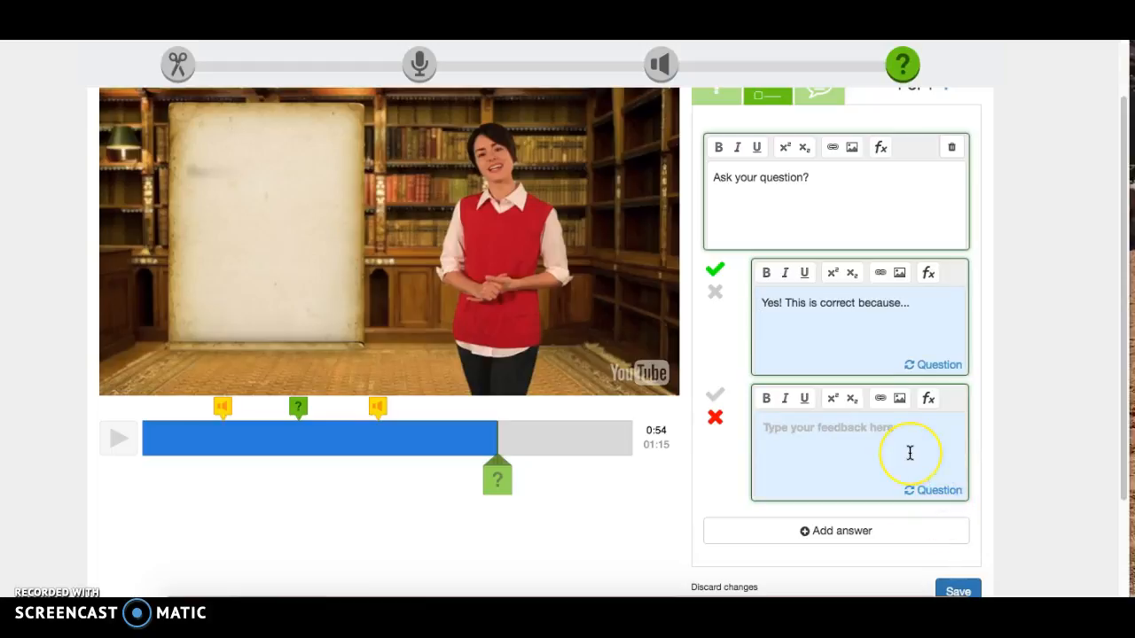
{"action": "type", "text": "E"}
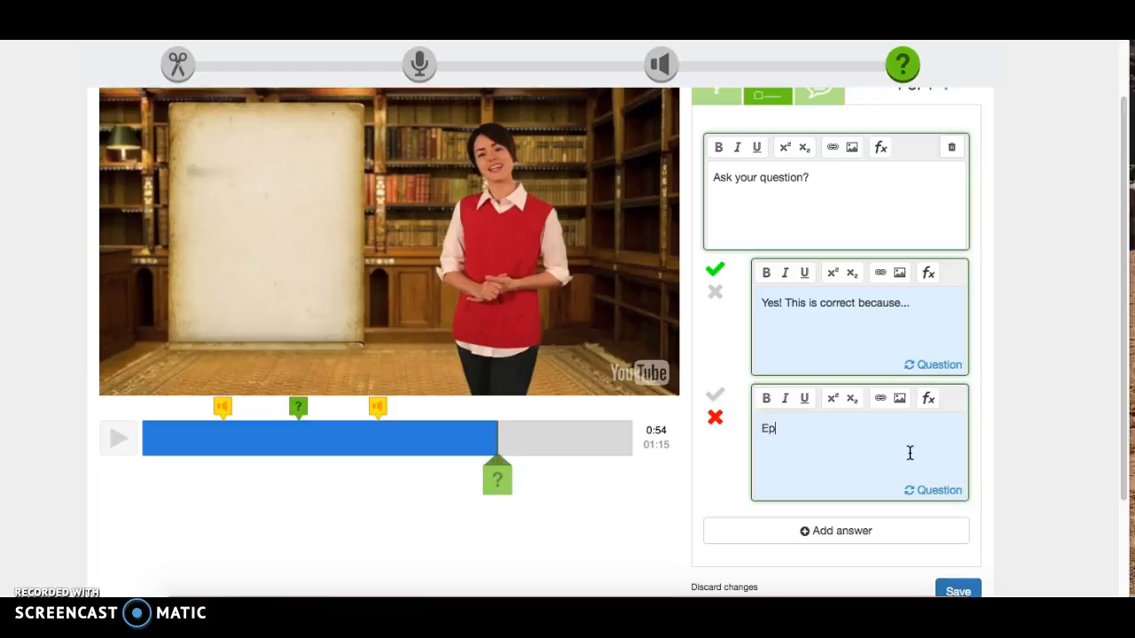
{"action": "type", "text": "xplain"}
{"action": "left_click", "coordinate": [940, 489]}
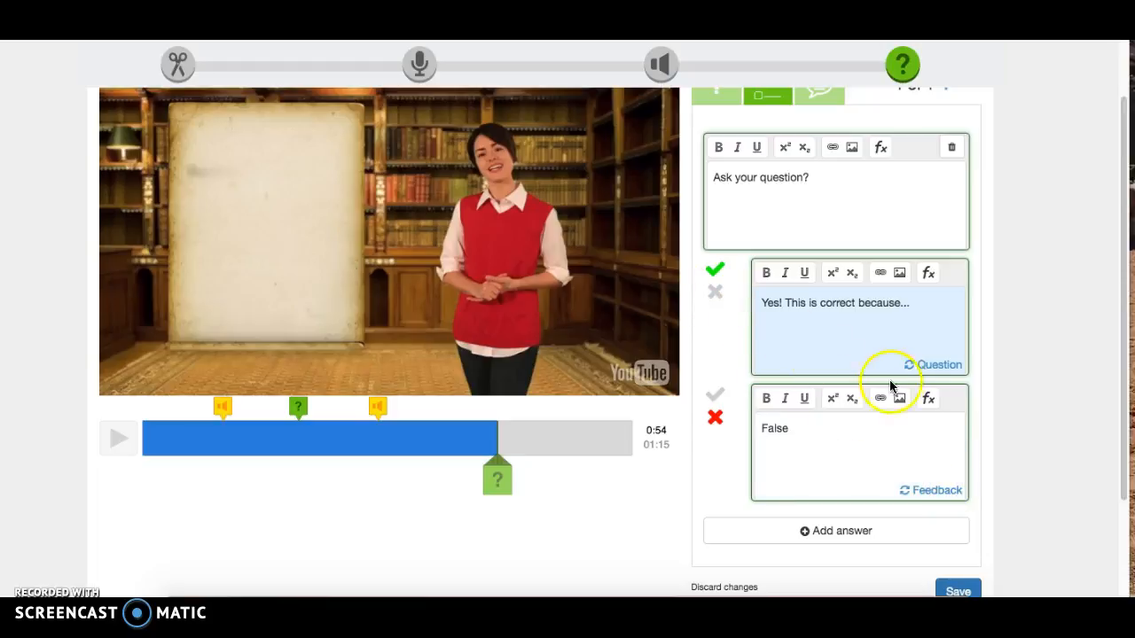
Return the True choice to its answer text and mark False as the correct answer instead of True.
{"action": "left_click", "coordinate": [918, 365]}
{"action": "left_click", "coordinate": [714, 293]}
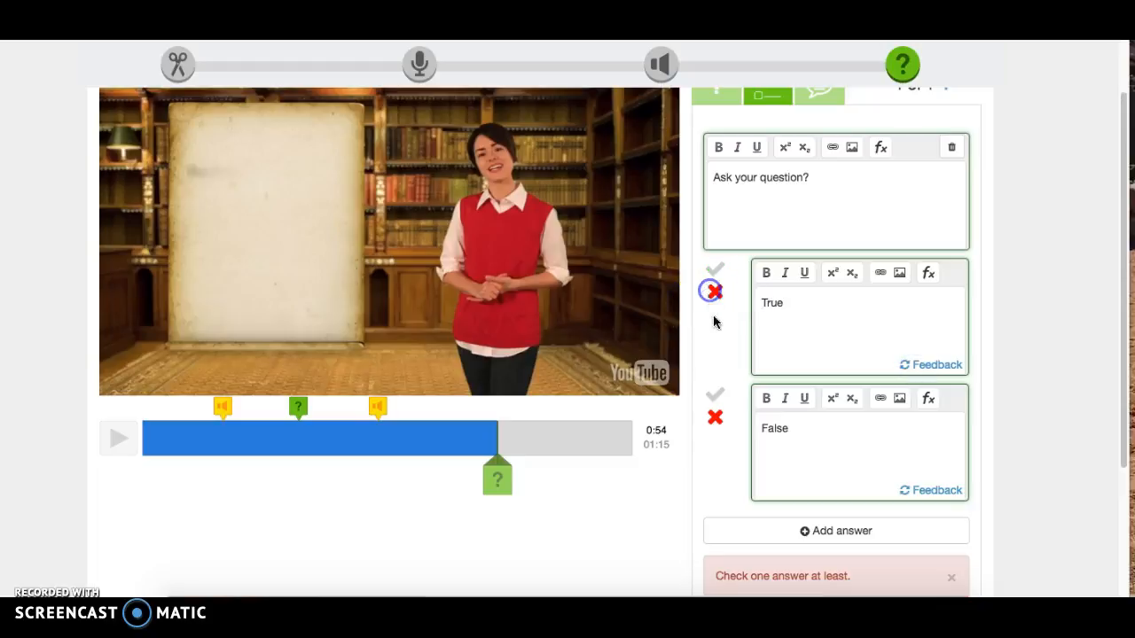
{"action": "left_click", "coordinate": [714, 394]}
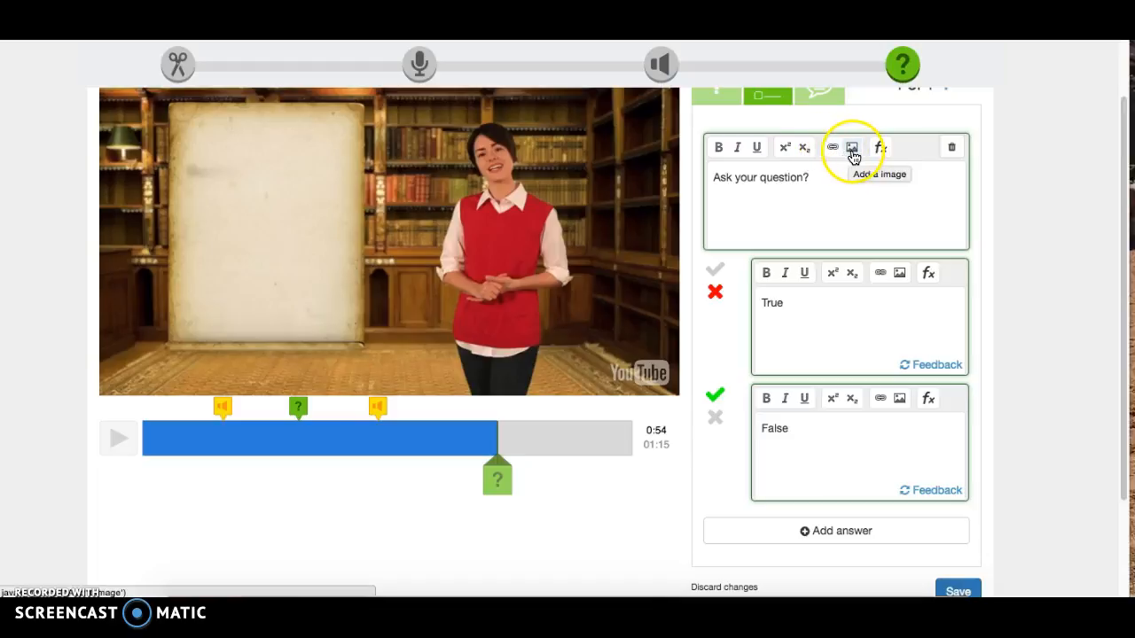
Look at the comment format for this item and return to the multiple-choice format.
{"action": "scroll", "coordinate": [829, 256], "scroll_direction": "up", "scroll_amount": 1}
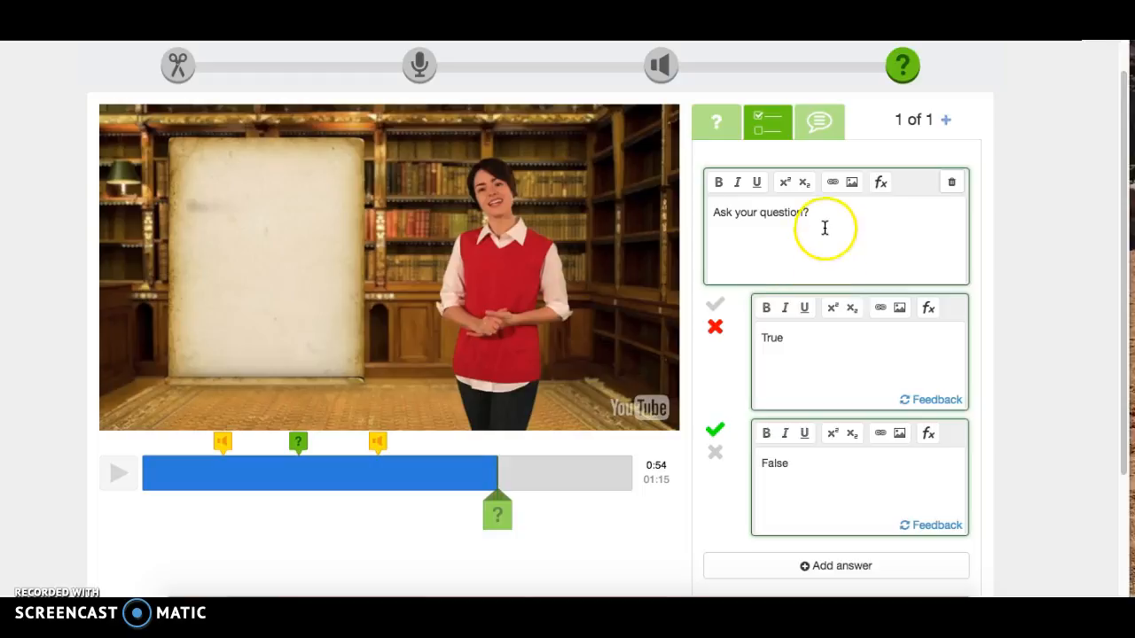
{"action": "left_click", "coordinate": [816, 127]}
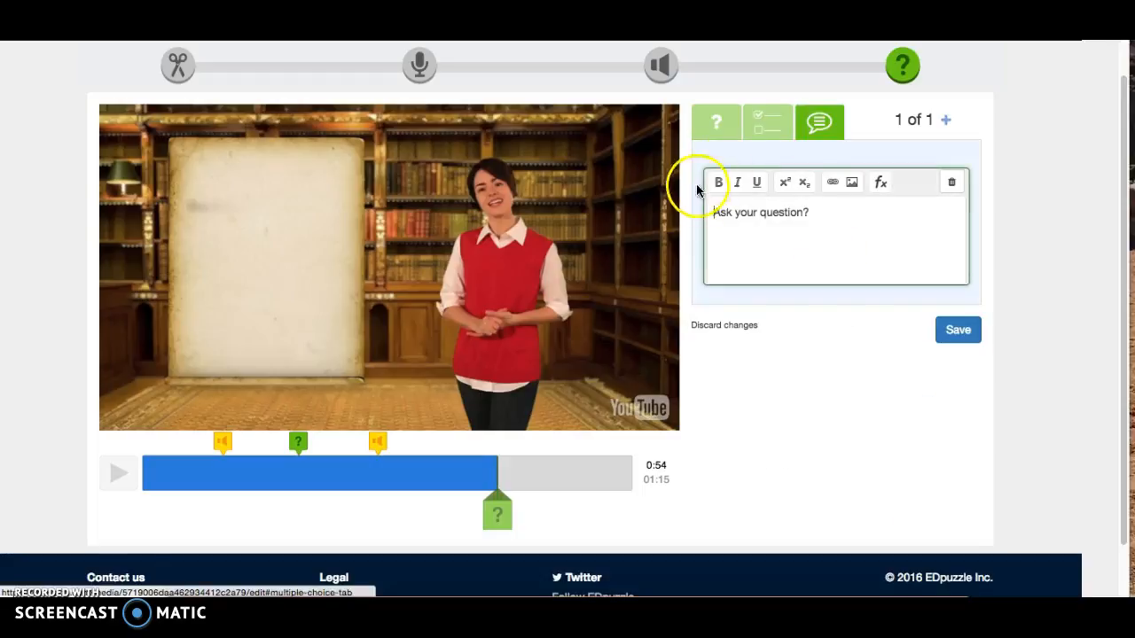
{"action": "left_click", "coordinate": [776, 139]}
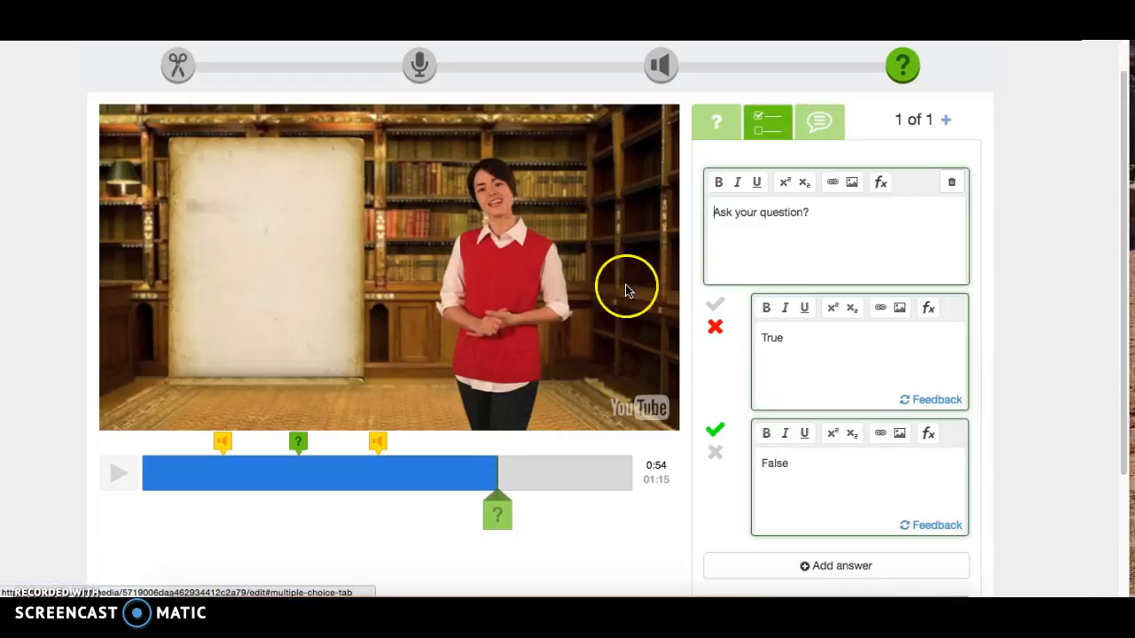
Save the multiple-choice question at 0:54 and review it with its feedback and timeline marker.
{"action": "scroll", "coordinate": [750, 532], "scroll_direction": "down", "scroll_amount": 1}
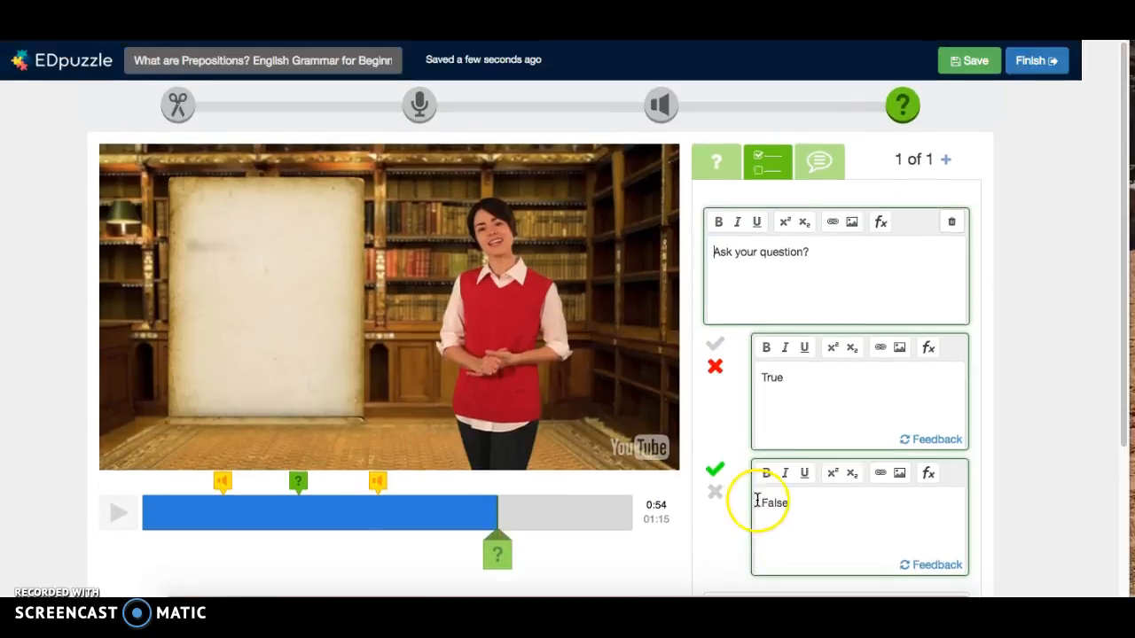
{"action": "left_click", "coordinate": [958, 581]}
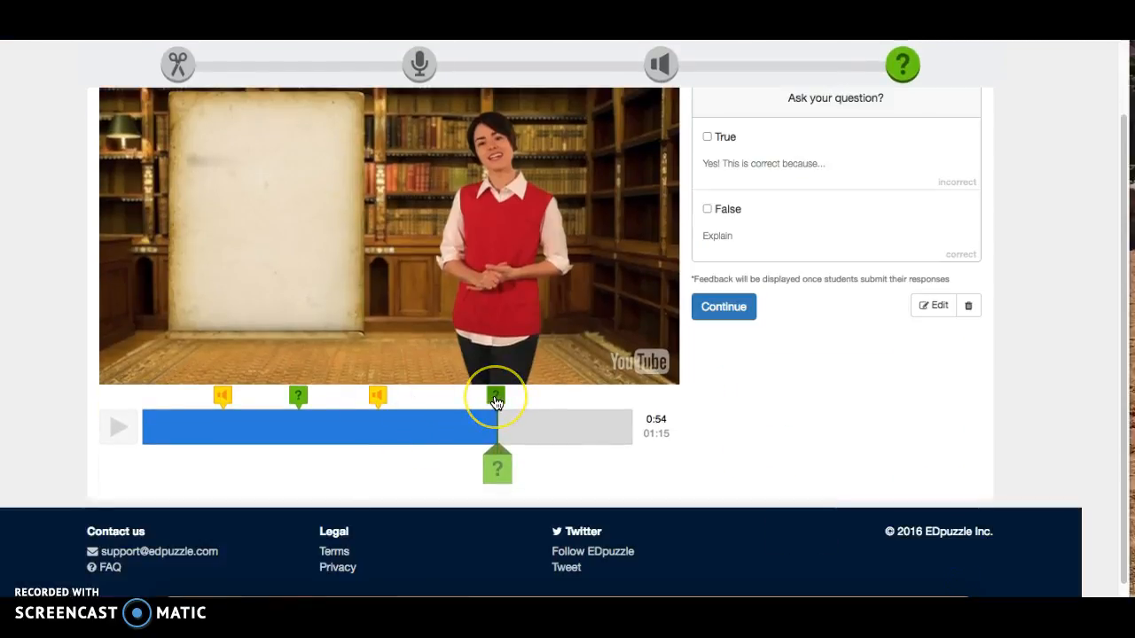
{"action": "scroll", "coordinate": [502, 410], "scroll_direction": "up", "scroll_amount": 2}
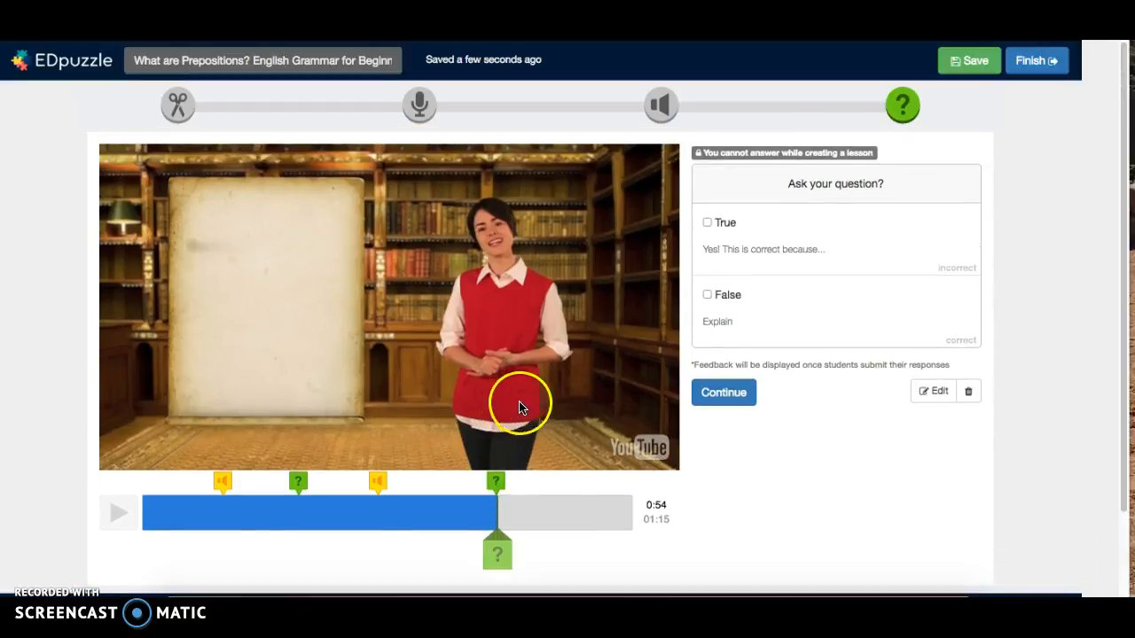
Finish the lesson and explore the class choices and the Prevent skipping option for assigning it.
{"action": "left_click", "coordinate": [1016, 69]}
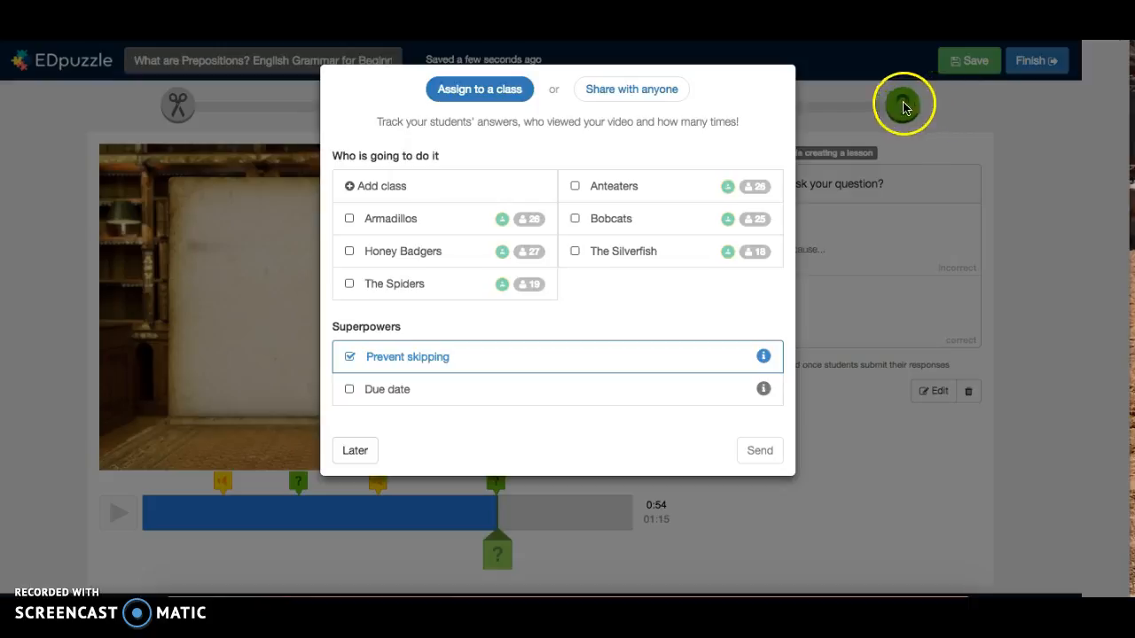
{"action": "left_click", "coordinate": [640, 190]}
{"action": "left_click", "coordinate": [640, 222]}
{"action": "left_click", "coordinate": [635, 188]}
{"action": "left_click", "coordinate": [635, 215]}
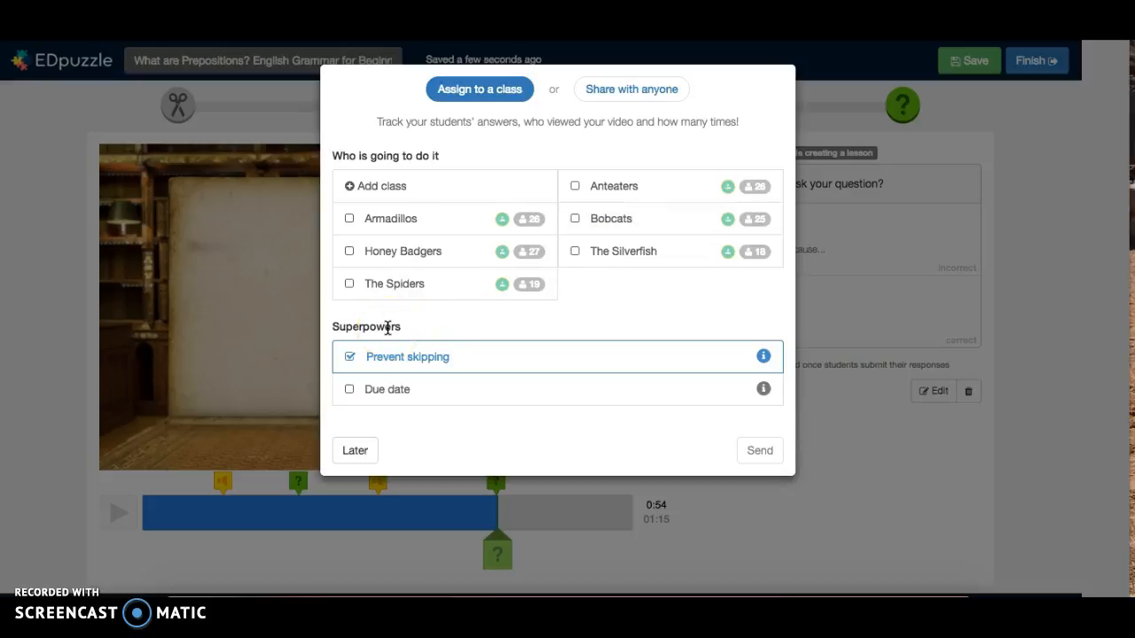
{"action": "left_click", "coordinate": [385, 373]}
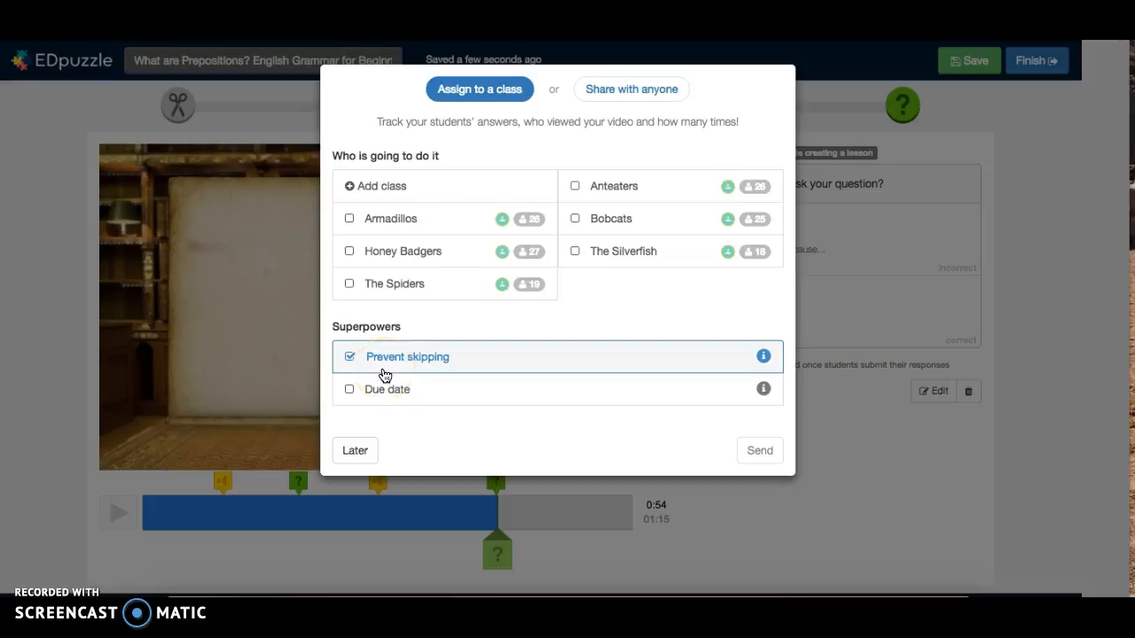
{"action": "left_click", "coordinate": [367, 359]}
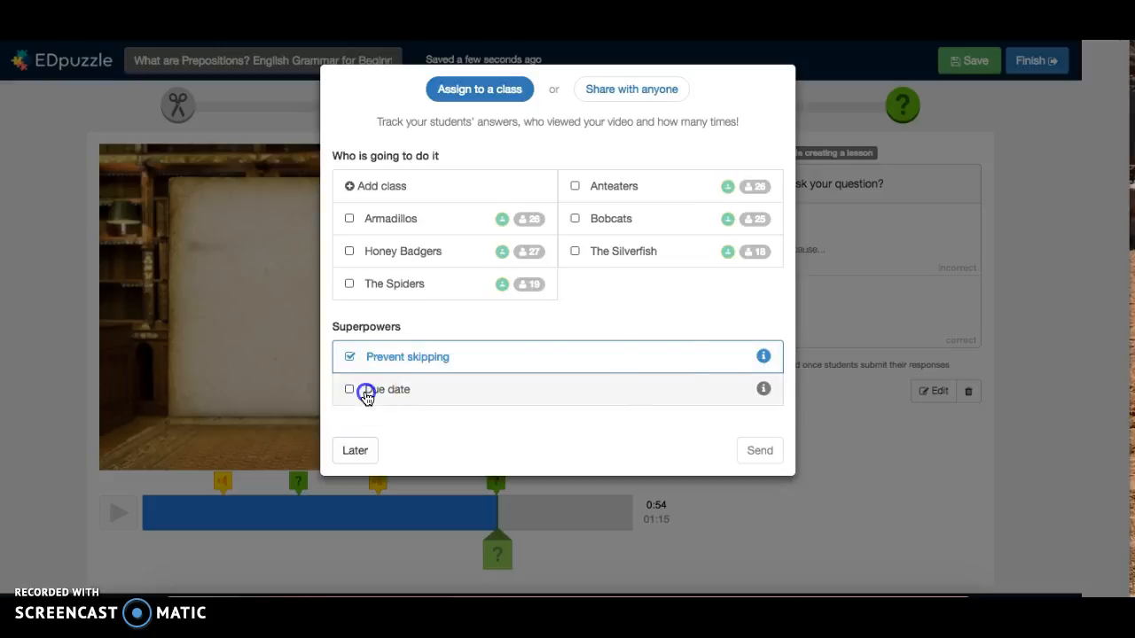
Try a due date and The Silverfish class for the assignment, and postpone assigning the lesson.
{"action": "left_click", "coordinate": [364, 391]}
{"action": "left_click", "coordinate": [581, 349]}
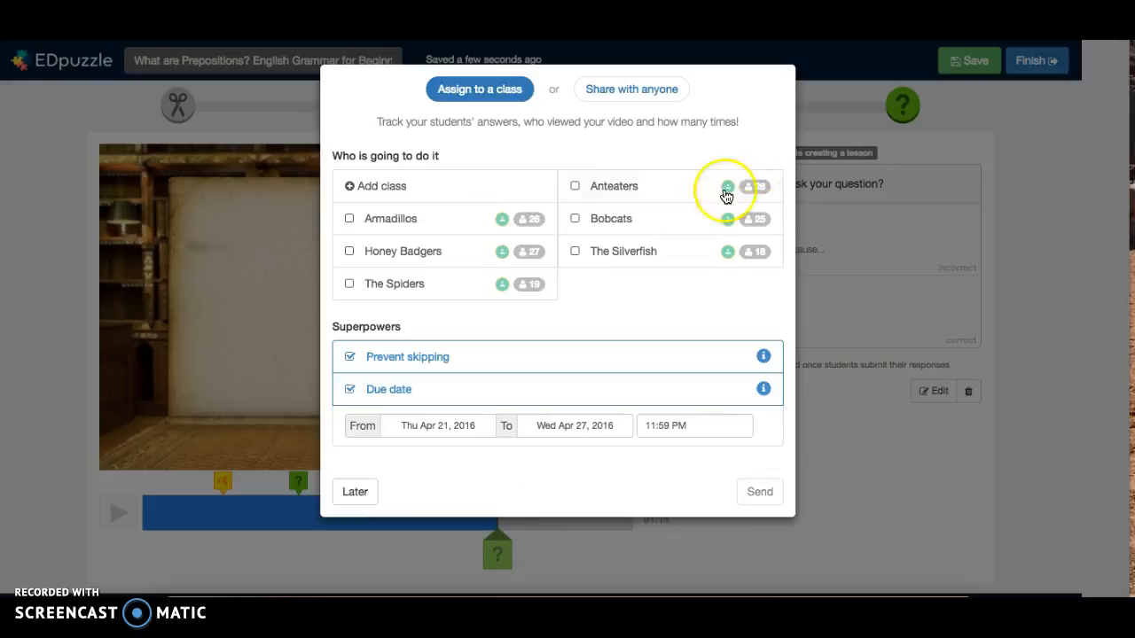
{"action": "left_click", "coordinate": [672, 247]}
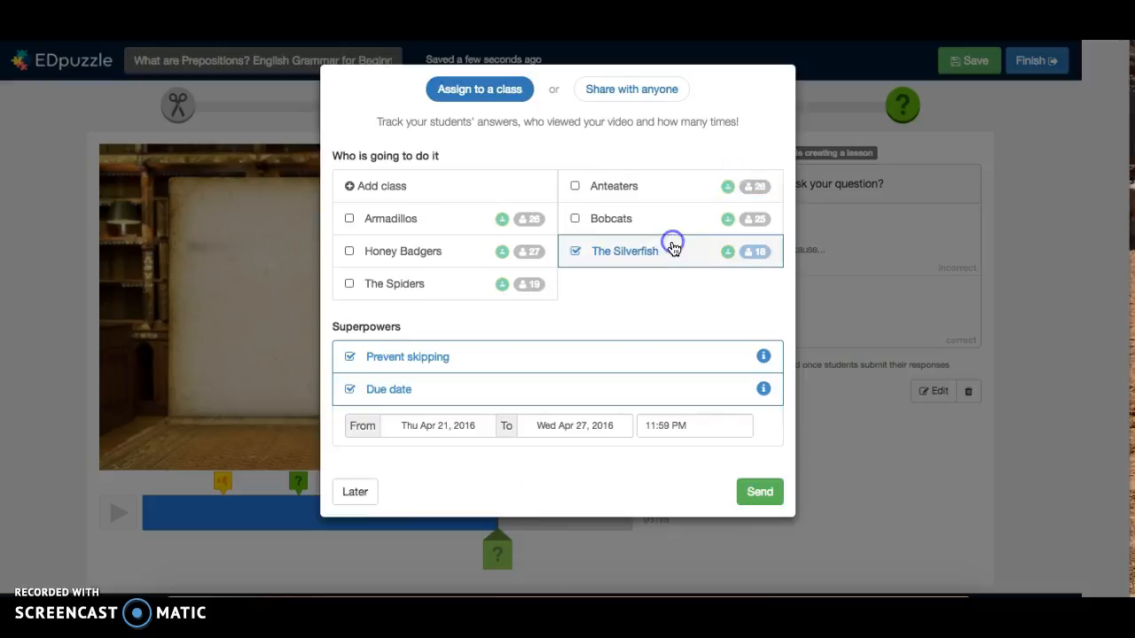
{"action": "left_click", "coordinate": [576, 251]}
{"action": "left_click", "coordinate": [361, 491]}
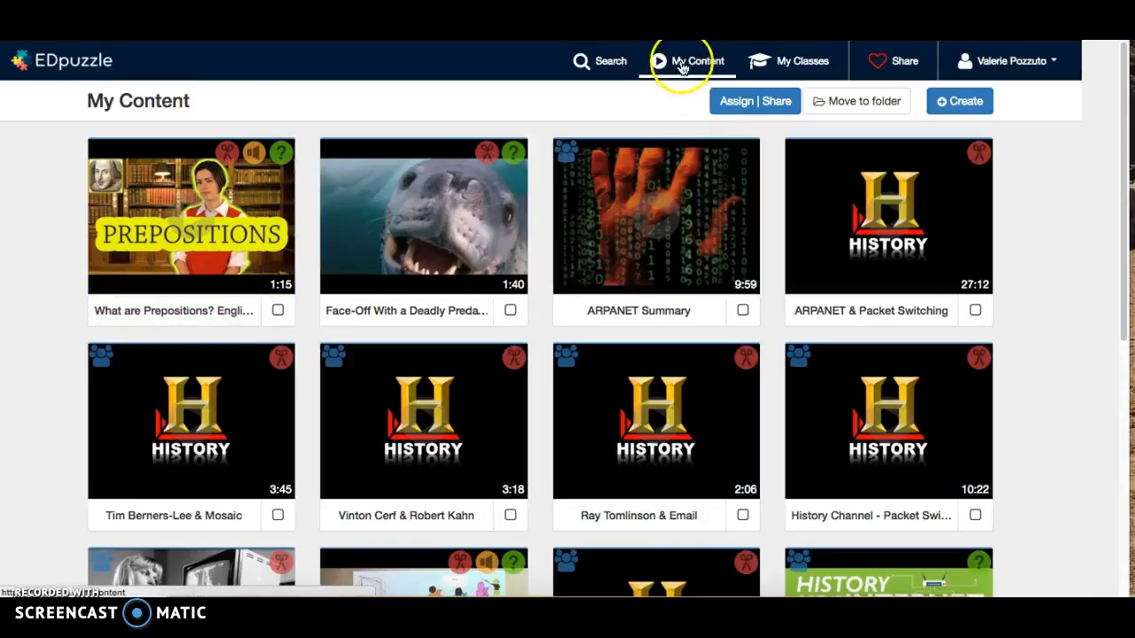
Look over the saved lessons in My Content and examine The Silverfish class's assignments in My Classes.
{"action": "left_click_drag", "start_coordinate": [1115, 185], "coordinate": [1119, 156]}
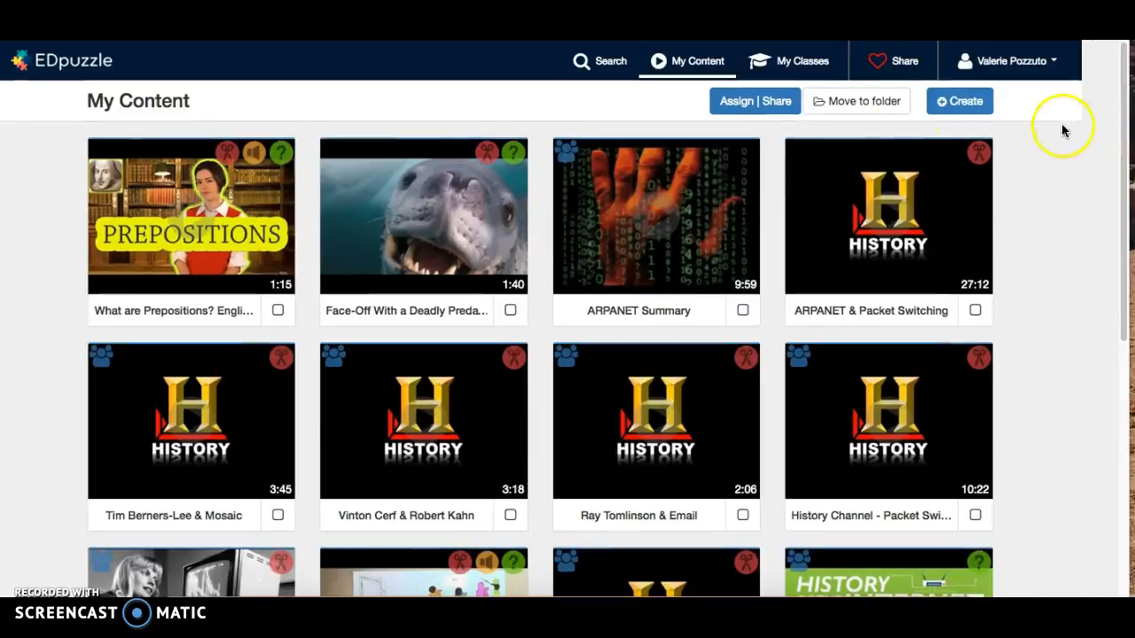
{"action": "left_click", "coordinate": [805, 63]}
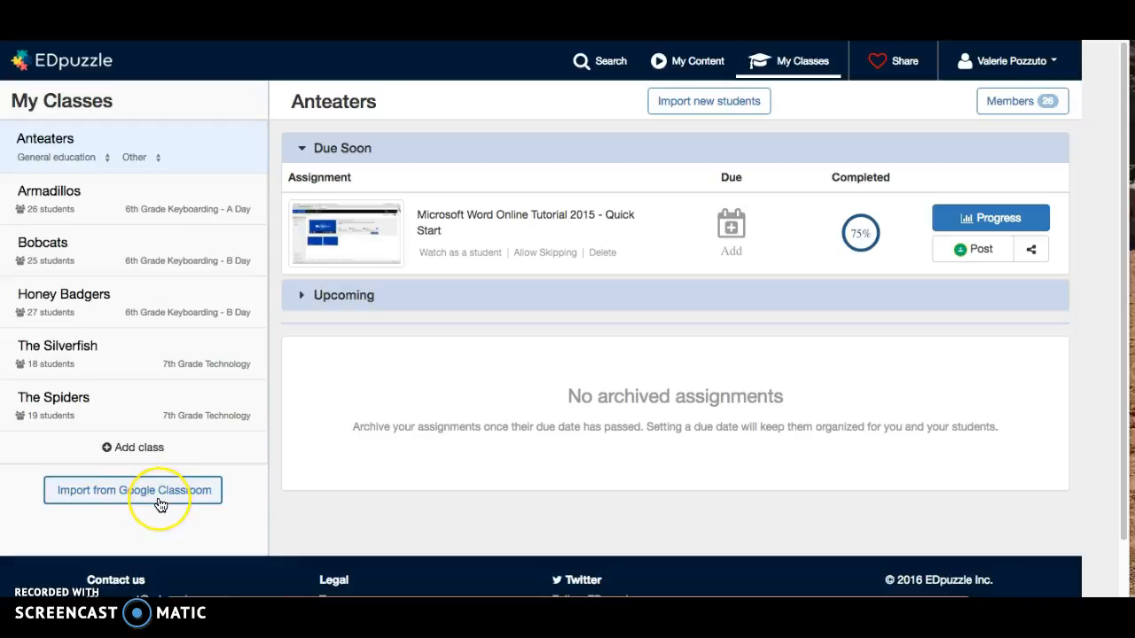
{"action": "left_click", "coordinate": [88, 363]}
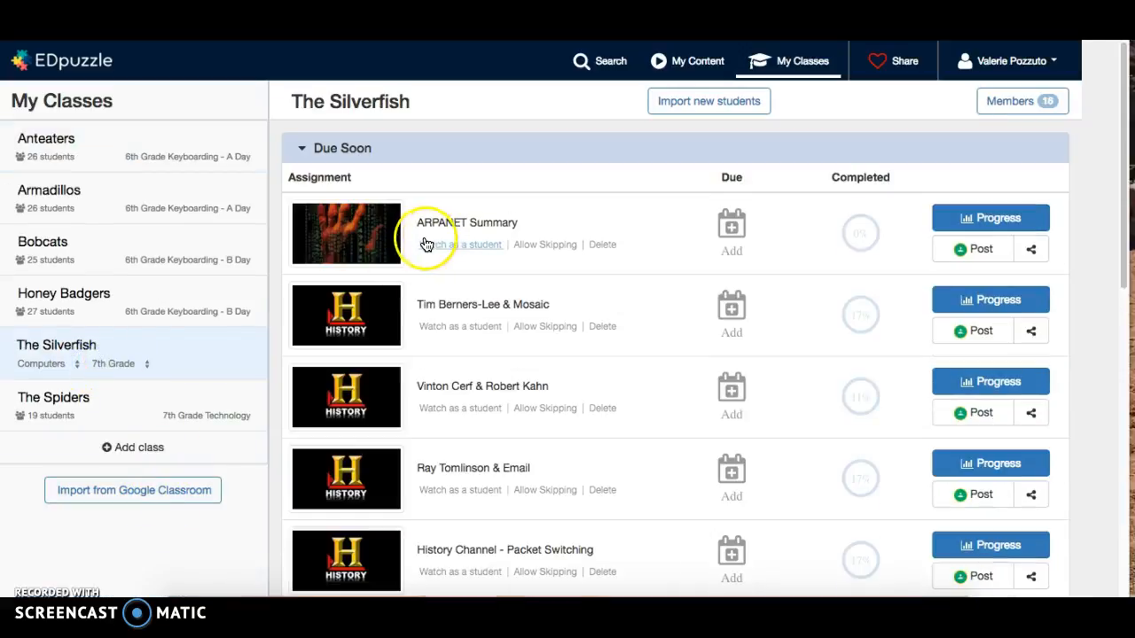
{"action": "left_click_drag", "start_coordinate": [1121, 214], "coordinate": [1102, 256]}
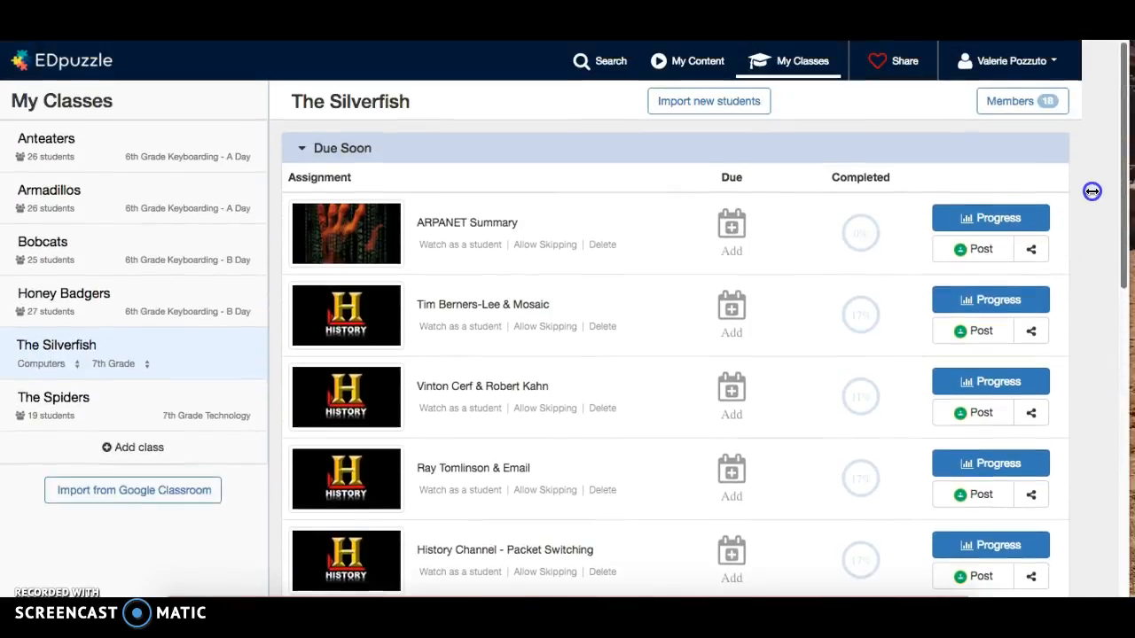